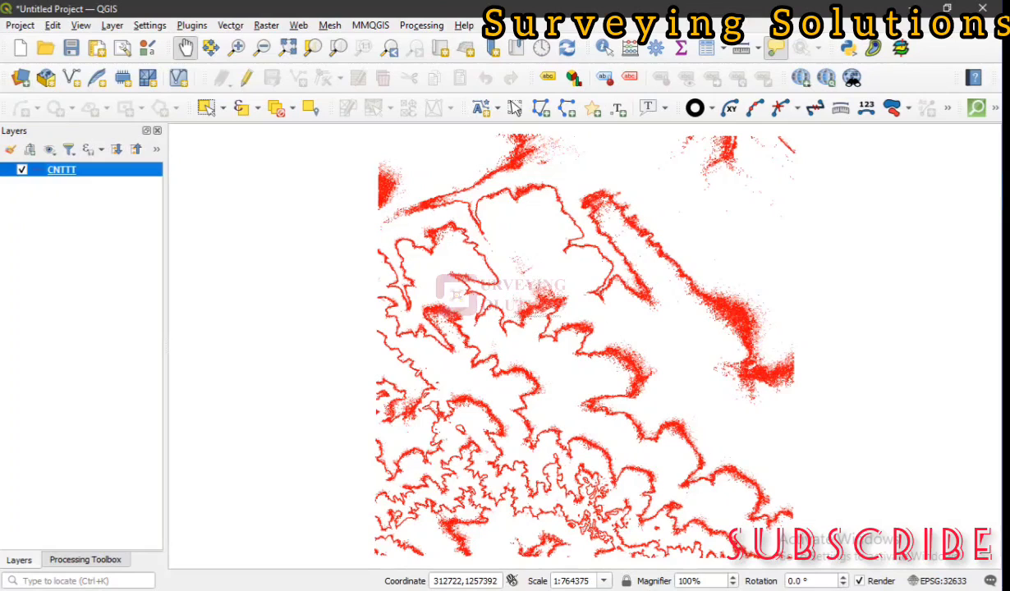
Step: Switch to the browser showing the QGIS TIN Interpolation documentation page
{"action": "key", "text": "alt+Tab"}
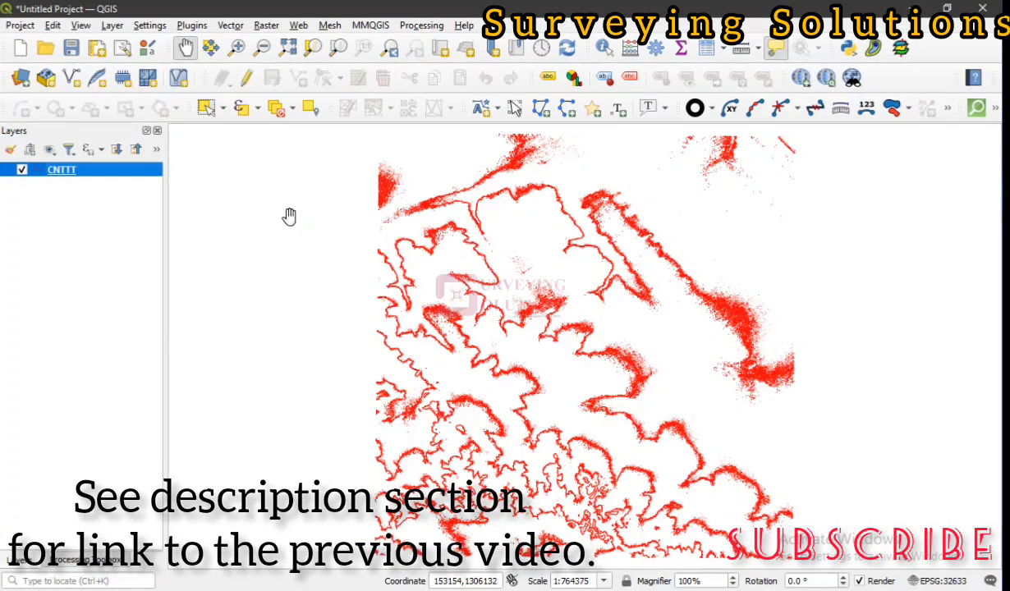
Step: Read the map tips of two CNTTT contour lines on the canvas to check their values
{"action": "mouse_move", "coordinate": [403, 308]}
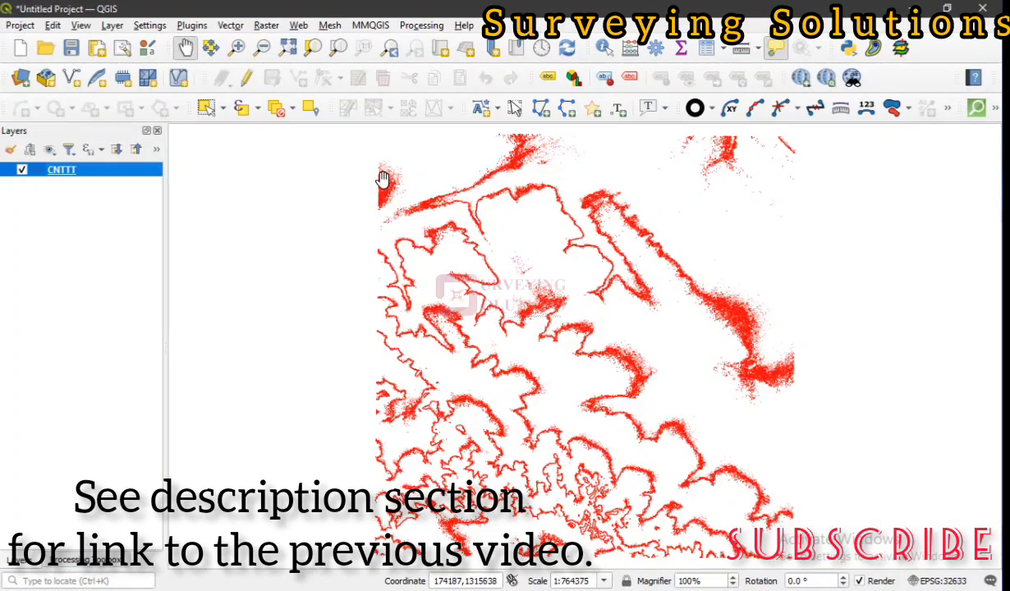
{"action": "mouse_move", "coordinate": [382, 178]}
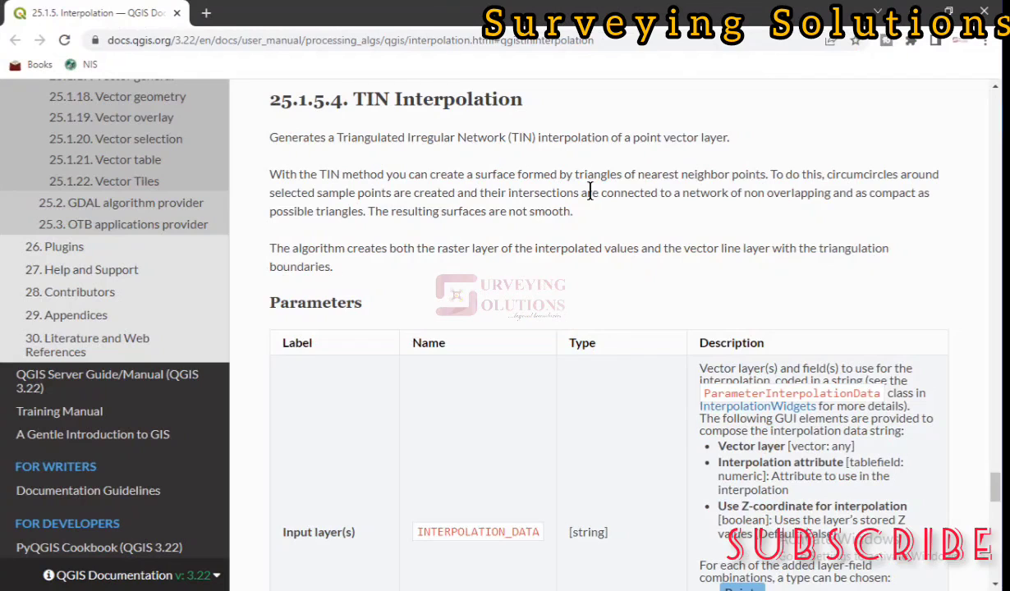
{"action": "scroll", "coordinate": [590, 194], "scroll_direction": "down", "scroll_amount": 3}
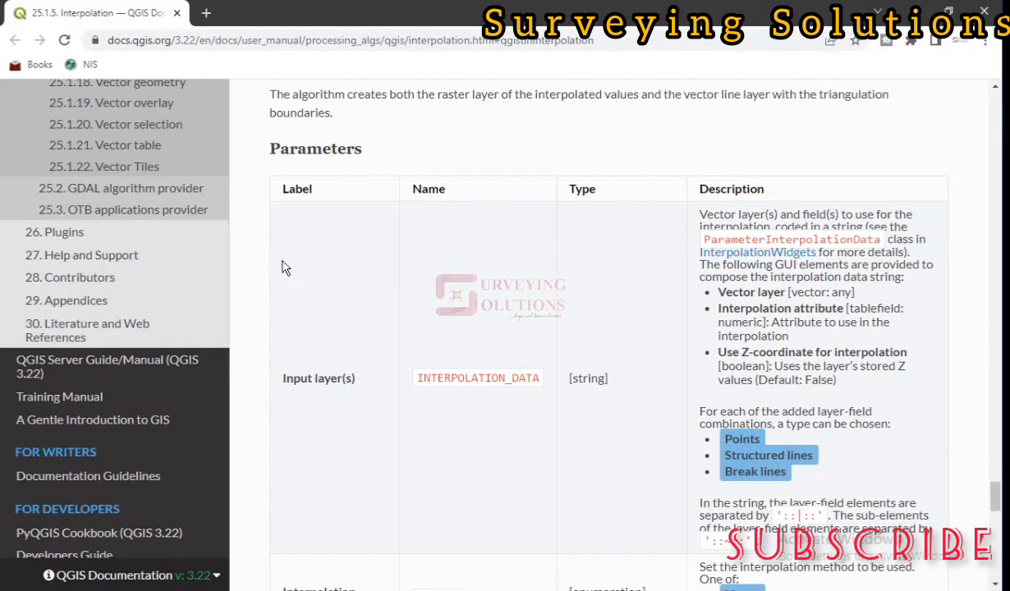
{"action": "scroll", "coordinate": [466, 292], "scroll_direction": "down", "scroll_amount": 3}
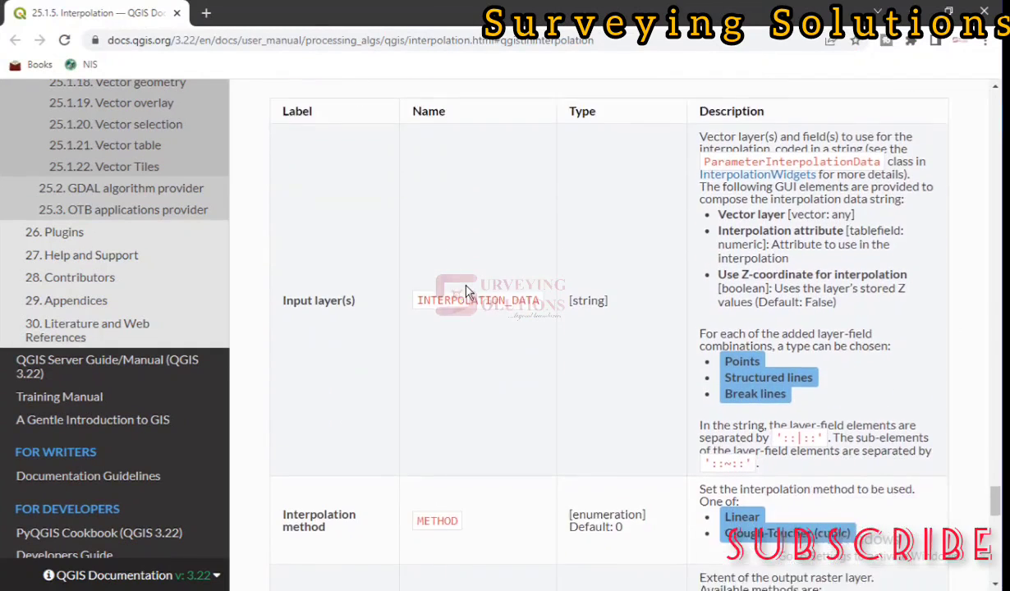
{"action": "scroll", "coordinate": [462, 292], "scroll_direction": "down", "scroll_amount": 4}
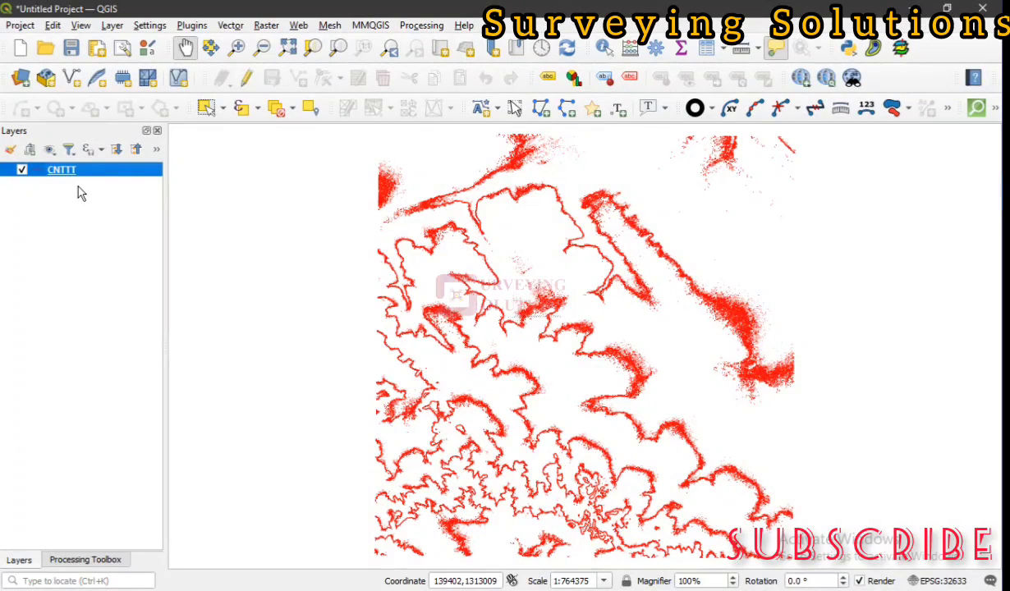
{"action": "right_click", "coordinate": [119, 175]}
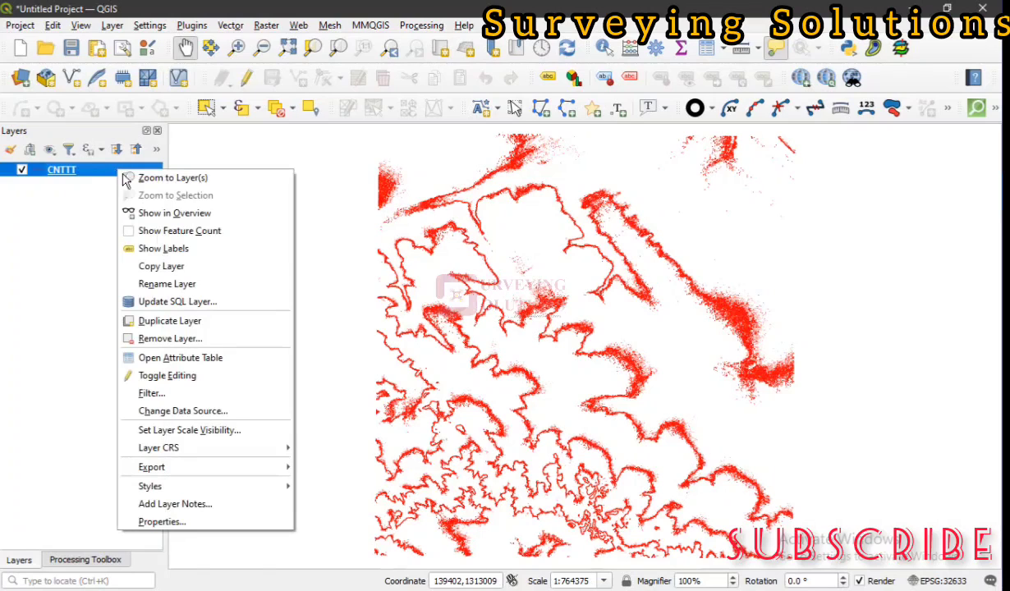
{"action": "left_click", "coordinate": [190, 525]}
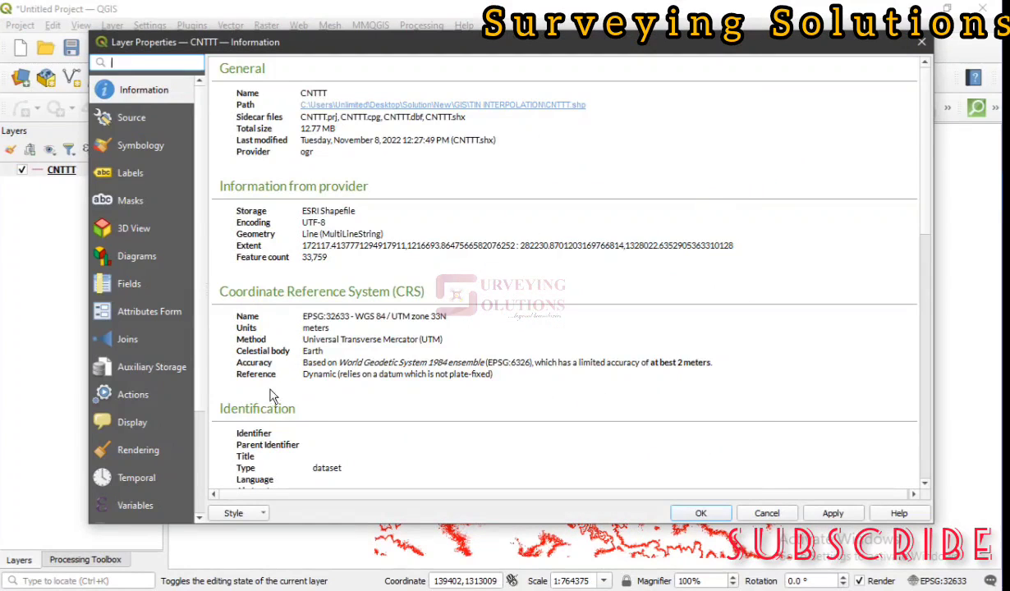
{"action": "scroll", "coordinate": [287, 344], "scroll_direction": "down", "scroll_amount": 3}
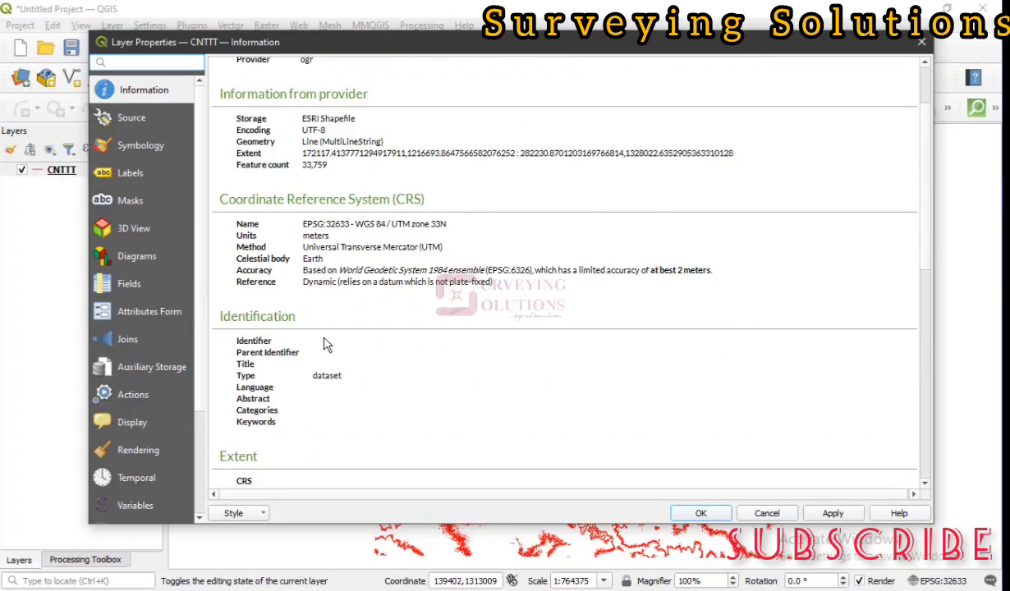
{"action": "triple_click", "coordinate": [294, 224]}
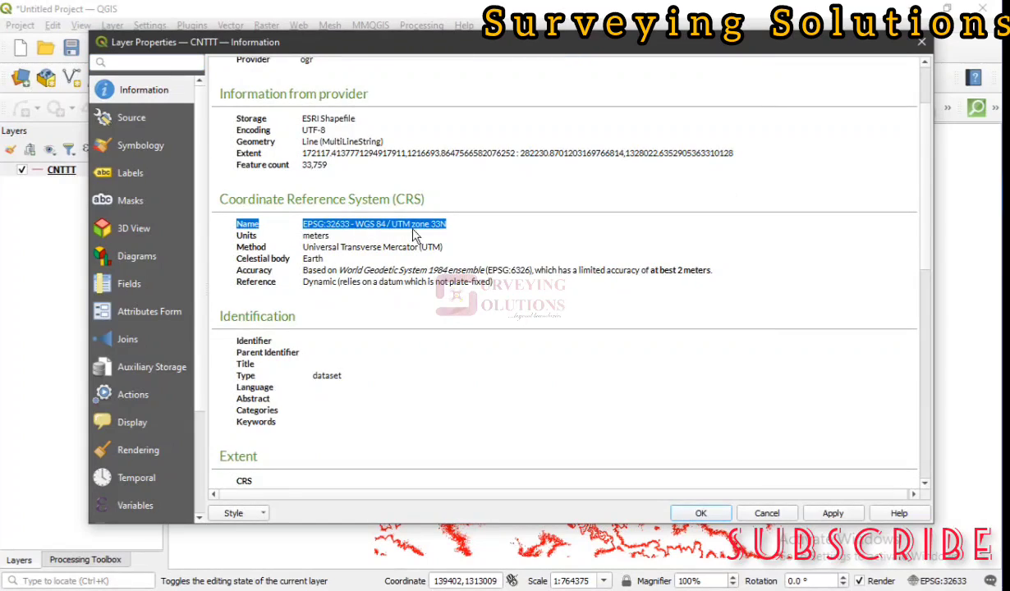
{"action": "left_click", "coordinate": [305, 243]}
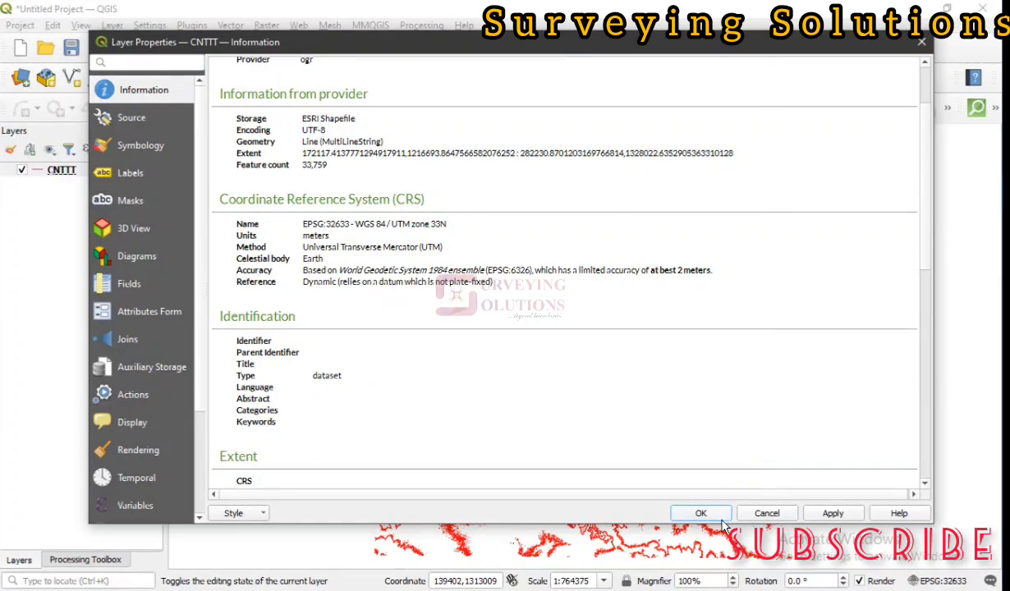
{"action": "left_click", "coordinate": [921, 43]}
{"action": "left_click", "coordinate": [101, 174]}
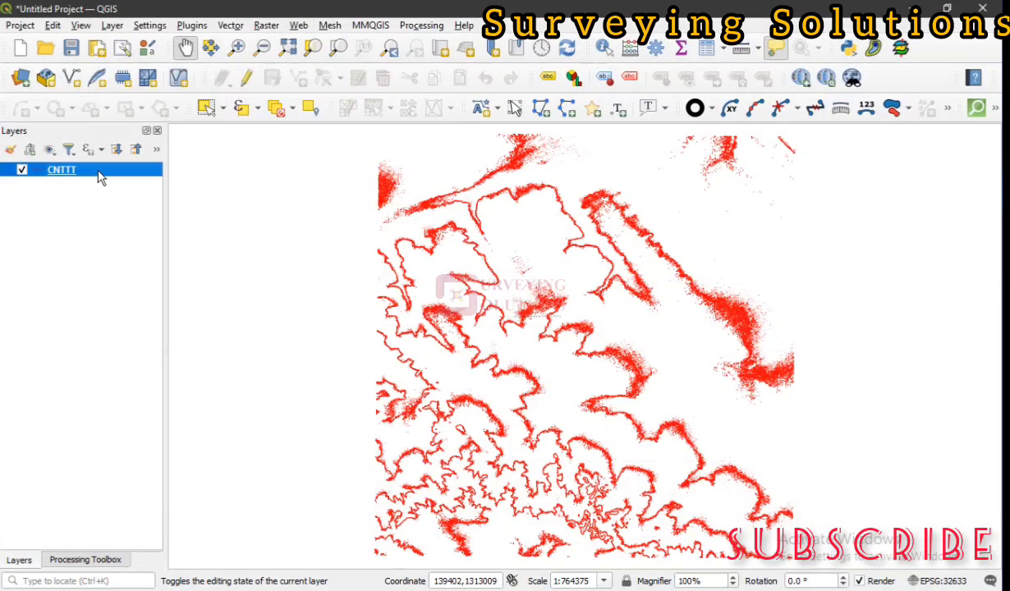
{"action": "right_click", "coordinate": [99, 176]}
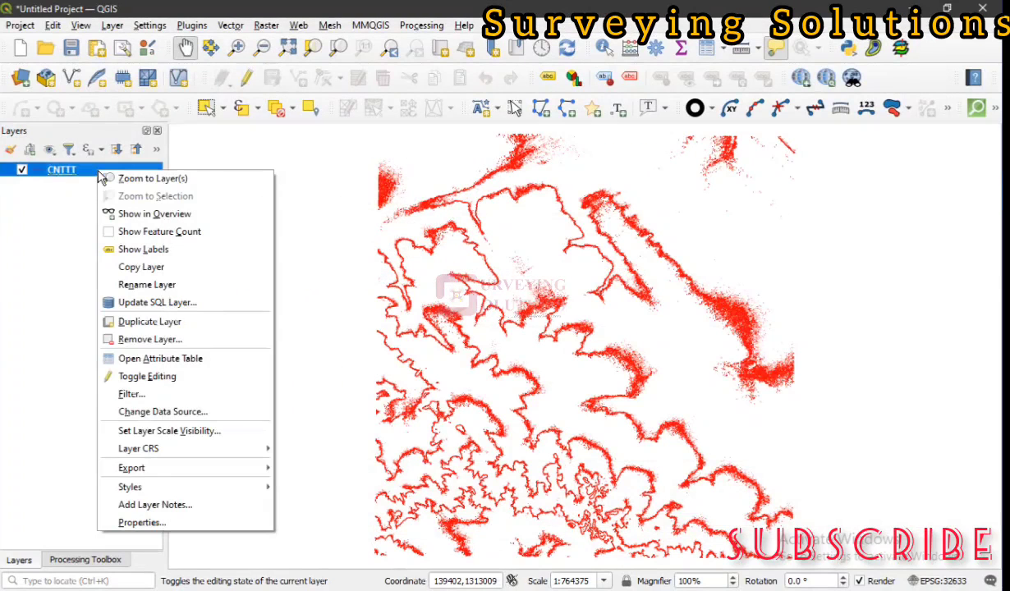
{"action": "mouse_move", "coordinate": [156, 467]}
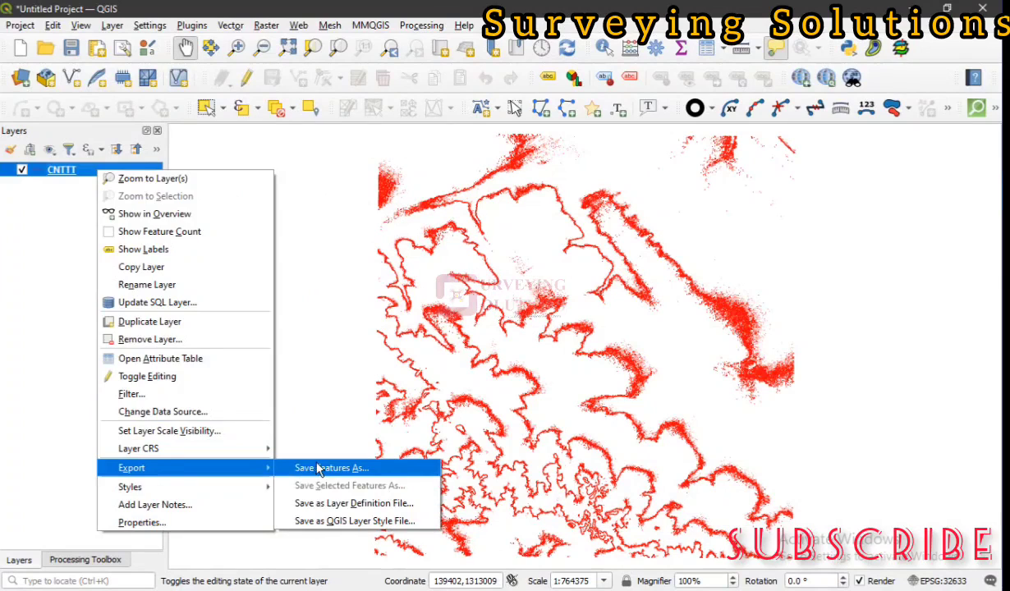
{"action": "left_click", "coordinate": [314, 468]}
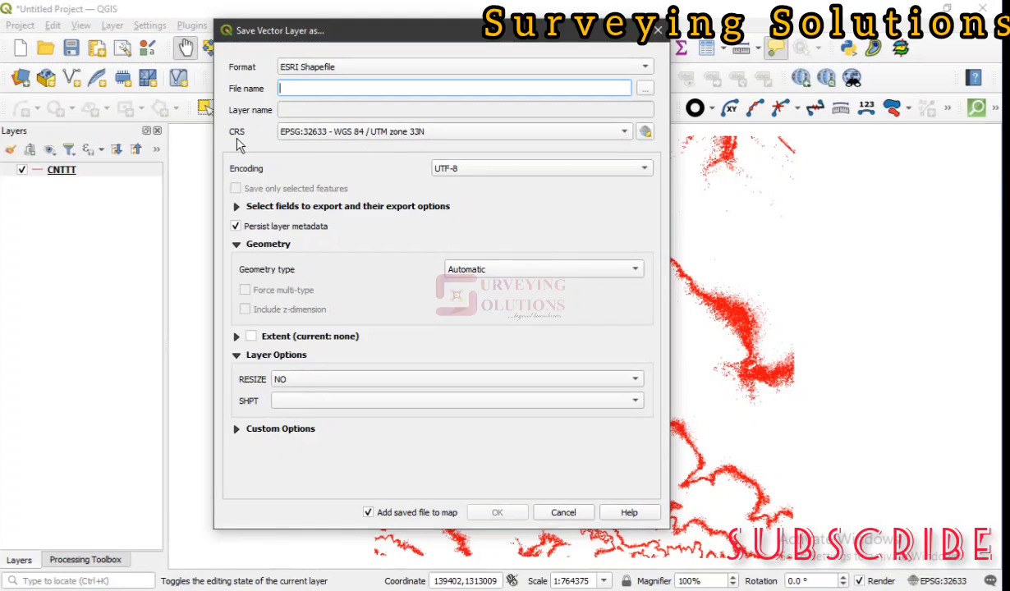
{"action": "left_click", "coordinate": [657, 30]}
{"action": "left_click", "coordinate": [76, 171]}
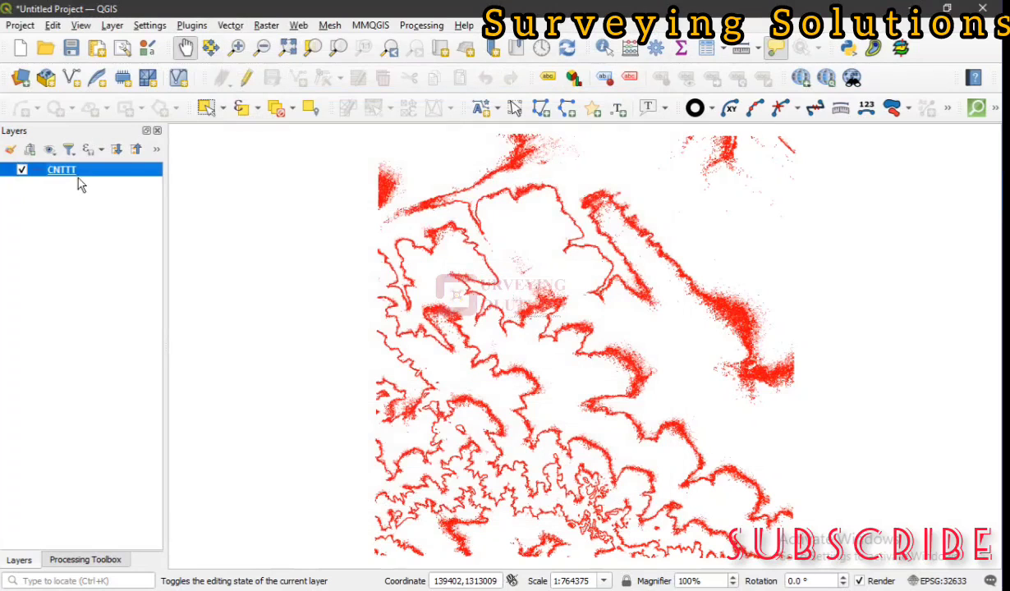
Step: Open the Processing Toolbox panel from the Processing menu
{"action": "left_click", "coordinate": [92, 560]}
{"action": "left_click", "coordinate": [32, 558]}
{"action": "left_click", "coordinate": [422, 26]}
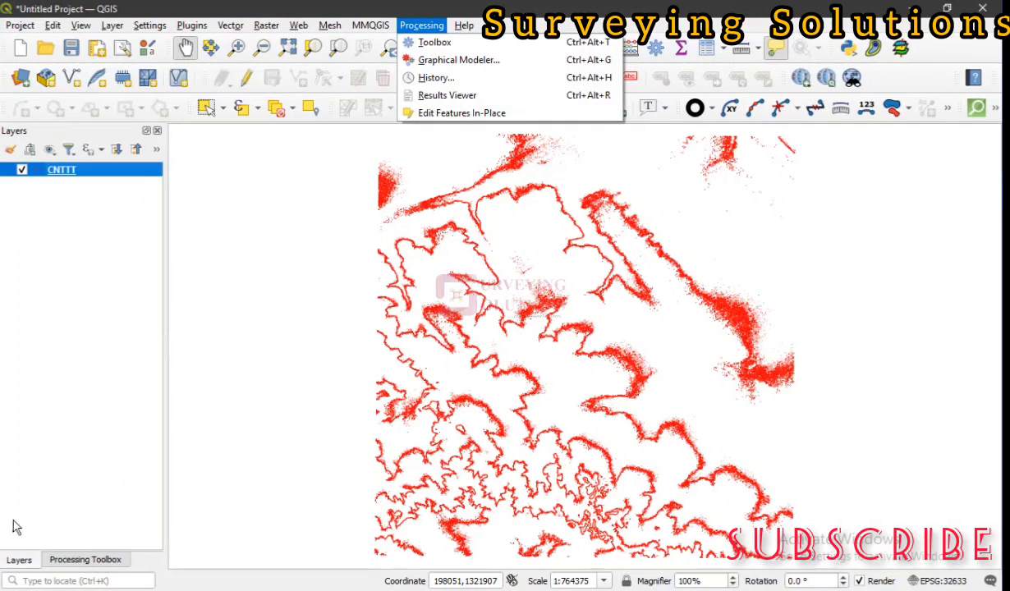
{"action": "left_click", "coordinate": [80, 560]}
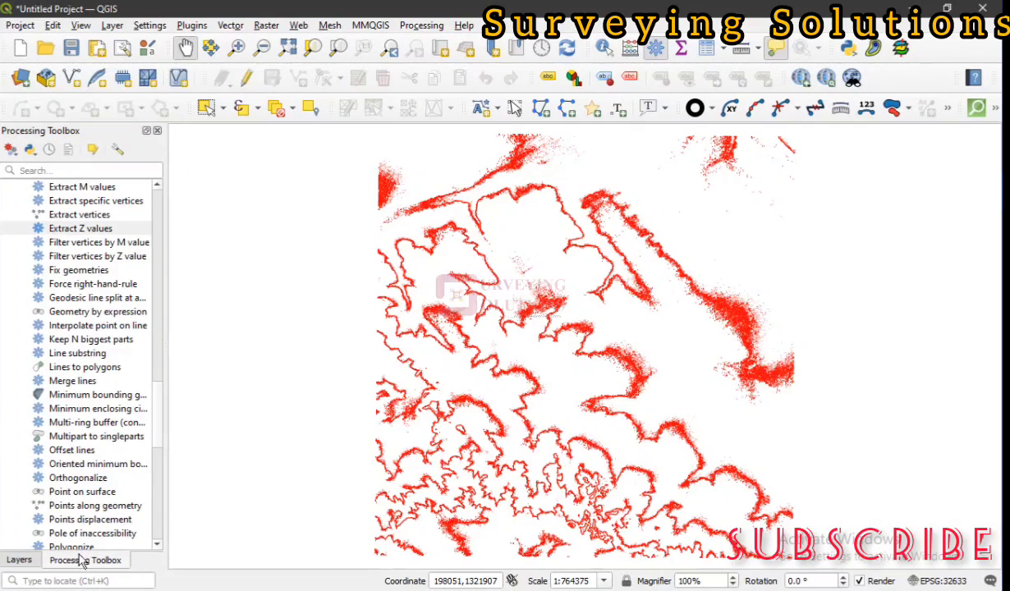
{"action": "scroll", "coordinate": [86, 251], "scroll_direction": "up", "scroll_amount": 17}
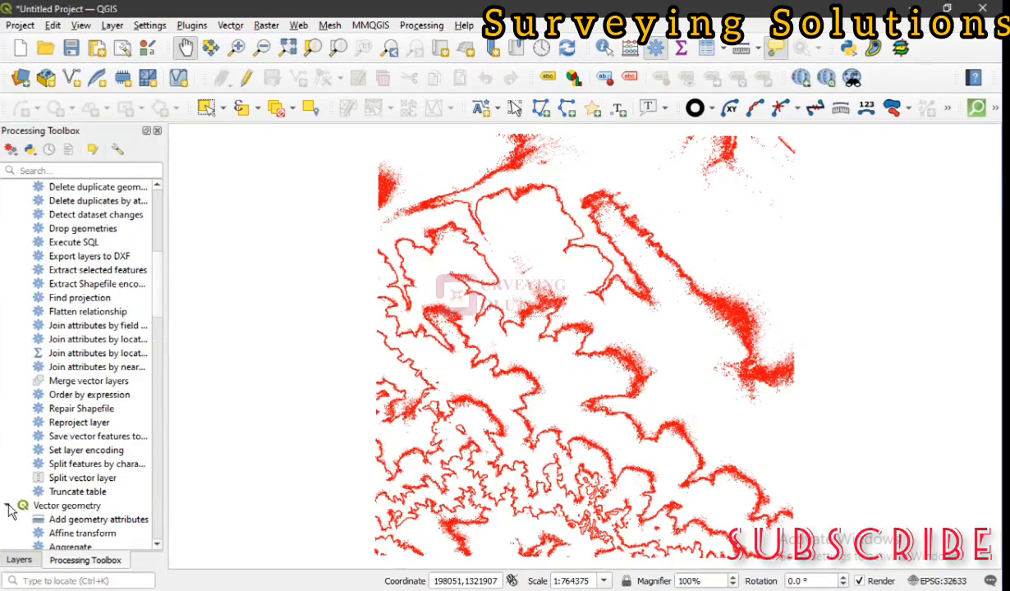
Step: Collapse the Vector groups, expand Interpolation, and filter the toolbox by 'TIN'
{"action": "left_click", "coordinate": [7, 503]}
{"action": "scroll", "coordinate": [57, 328], "scroll_direction": "up", "scroll_amount": 7}
{"action": "scroll", "coordinate": [65, 297], "scroll_direction": "up", "scroll_amount": 1}
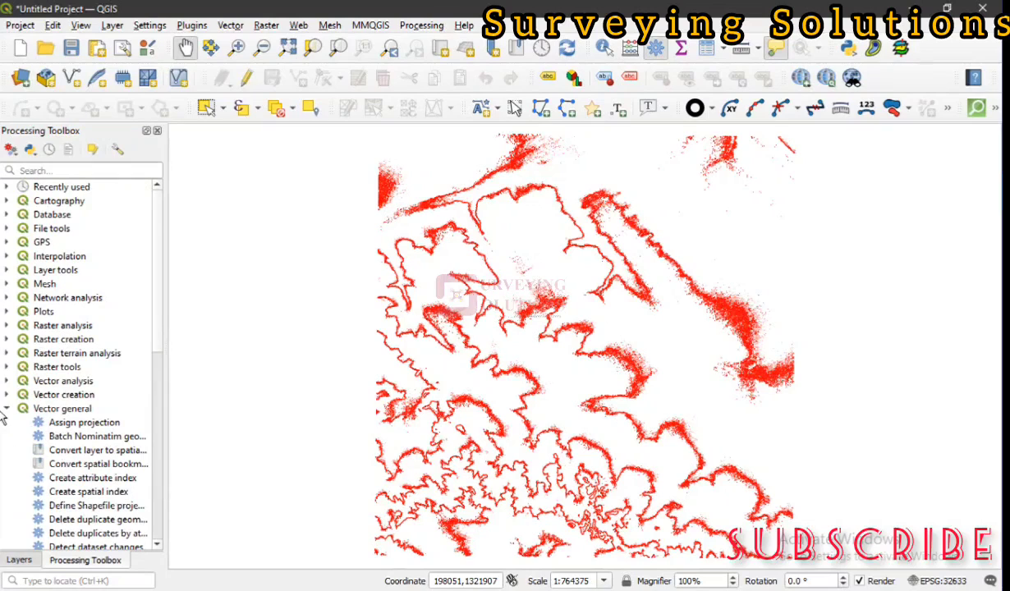
{"action": "left_click", "coordinate": [6, 408]}
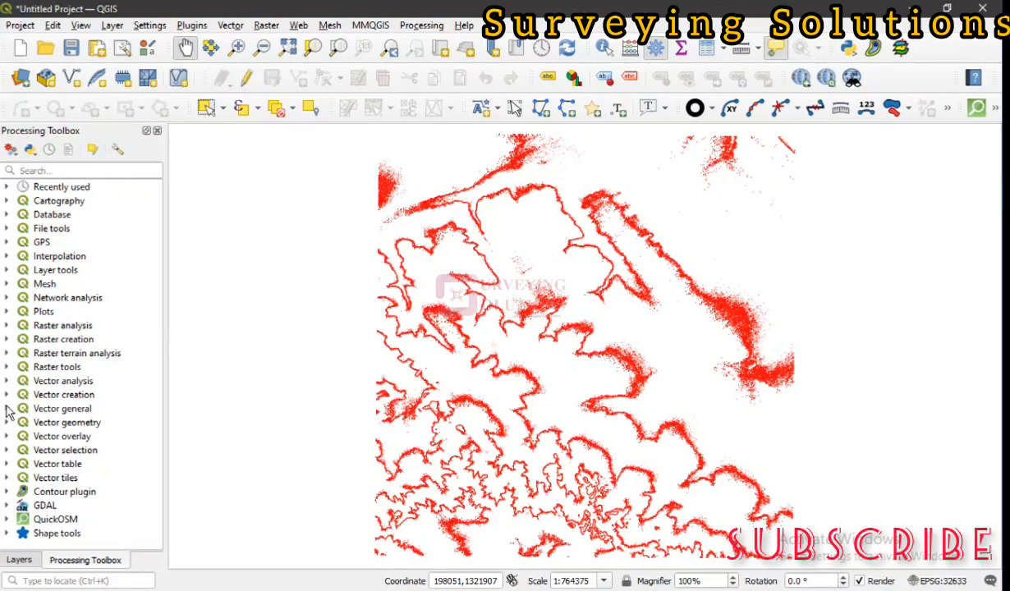
{"action": "left_click", "coordinate": [7, 256]}
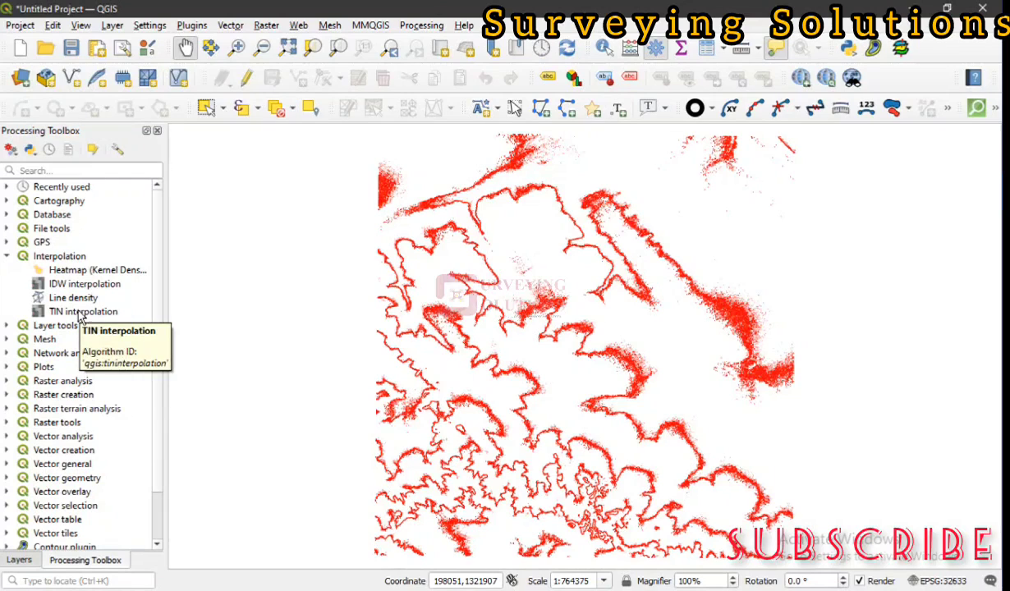
{"action": "left_click", "coordinate": [74, 169]}
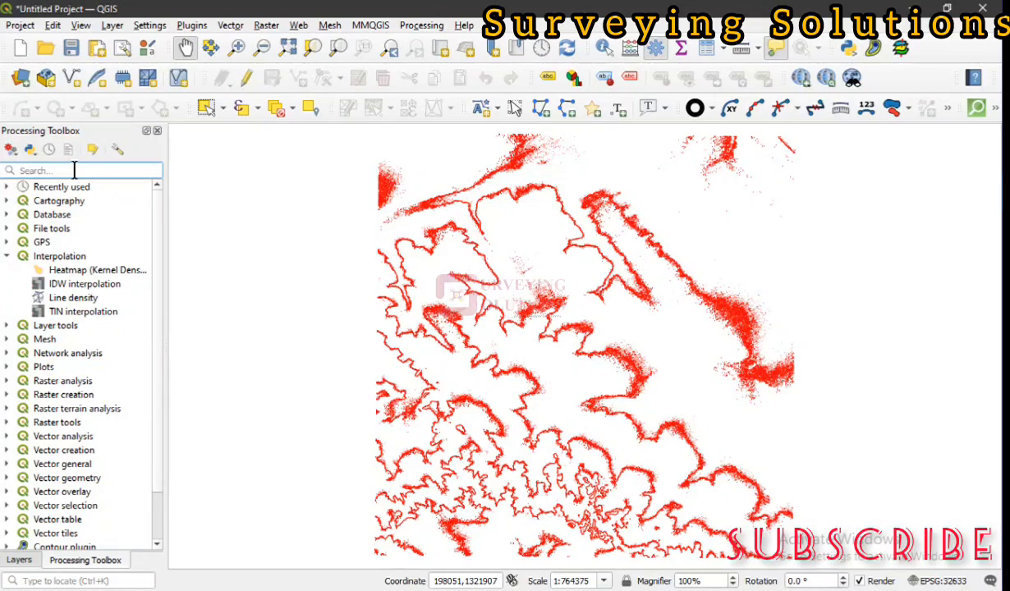
{"action": "type", "text": "TIN IN"}
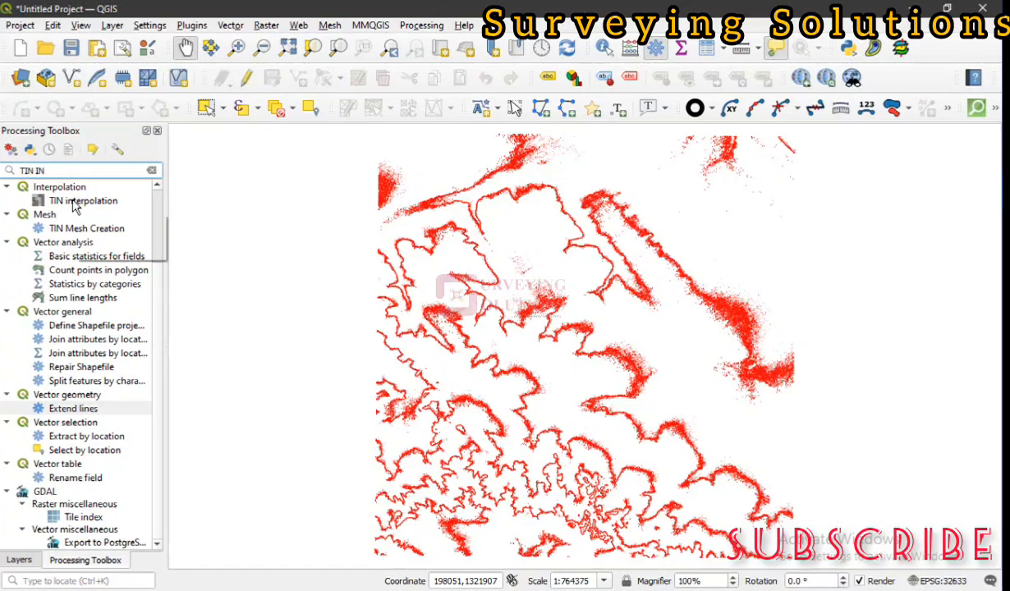
Step: Open the TIN interpolation tool from the filtered Interpolation group
{"action": "double_click", "coordinate": [74, 201]}
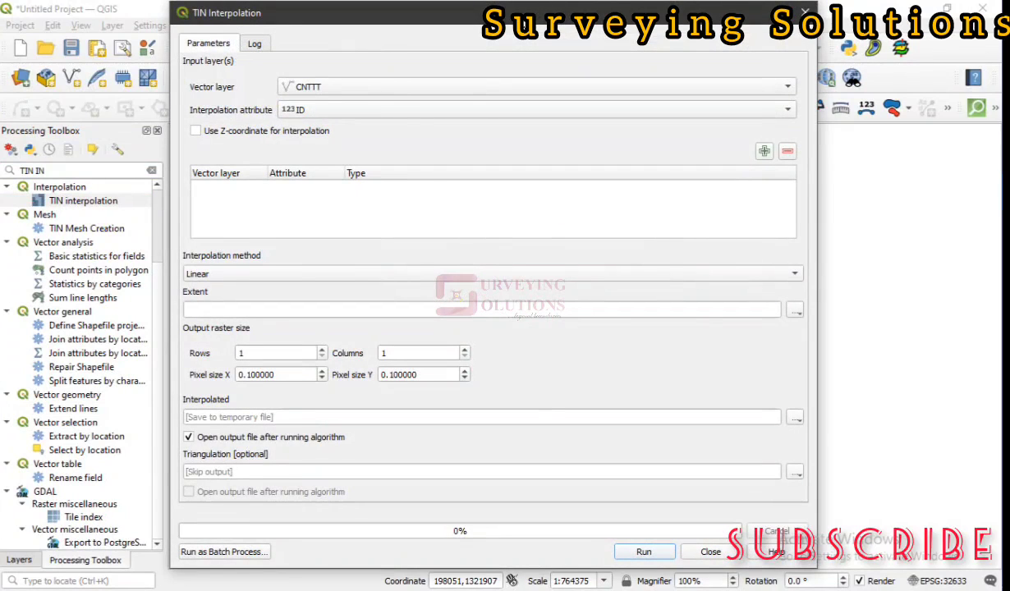
{"action": "mouse_move", "coordinate": [246, 9]}
{"action": "left_mouse_down"}
{"action": "mouse_move", "coordinate": [231, 23]}
{"action": "mouse_move", "coordinate": [240, 15]}
{"action": "left_mouse_up"}
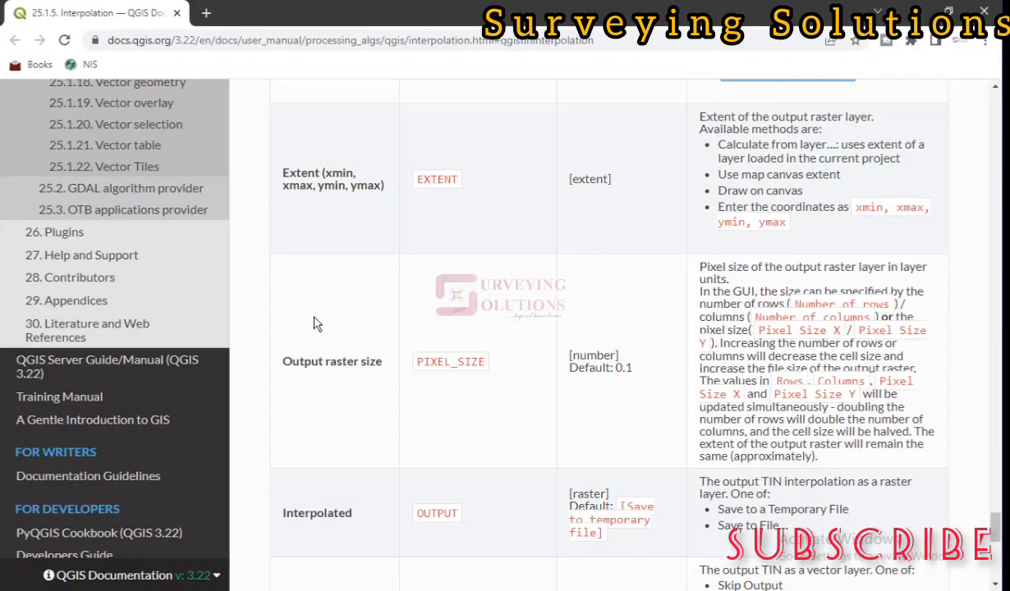
{"action": "scroll", "coordinate": [418, 271], "scroll_direction": "up", "scroll_amount": 3}
{"action": "scroll", "coordinate": [418, 271], "scroll_direction": "up", "scroll_amount": 5}
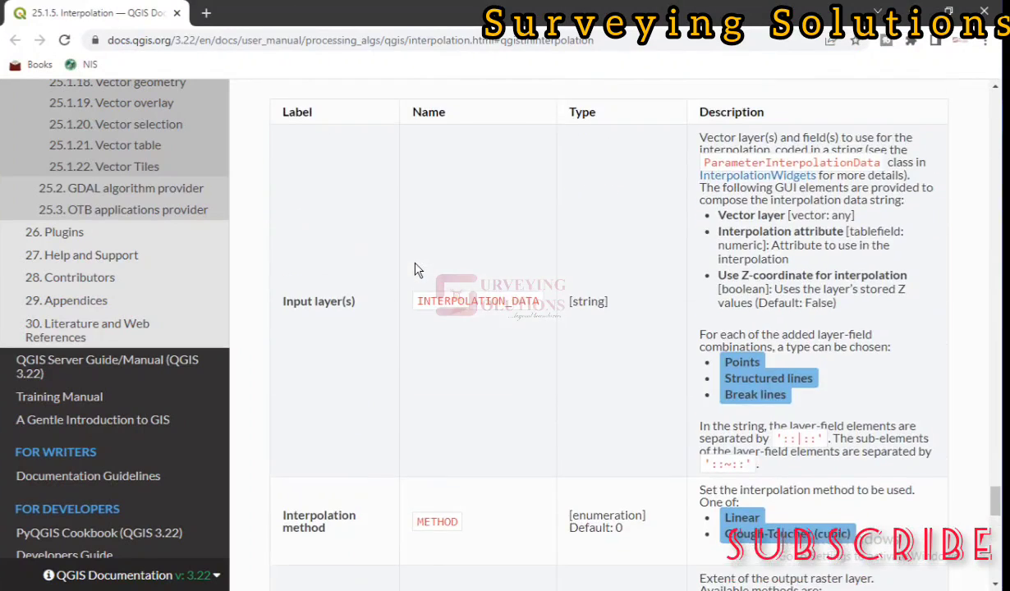
{"action": "scroll", "coordinate": [415, 269], "scroll_direction": "down", "scroll_amount": 1}
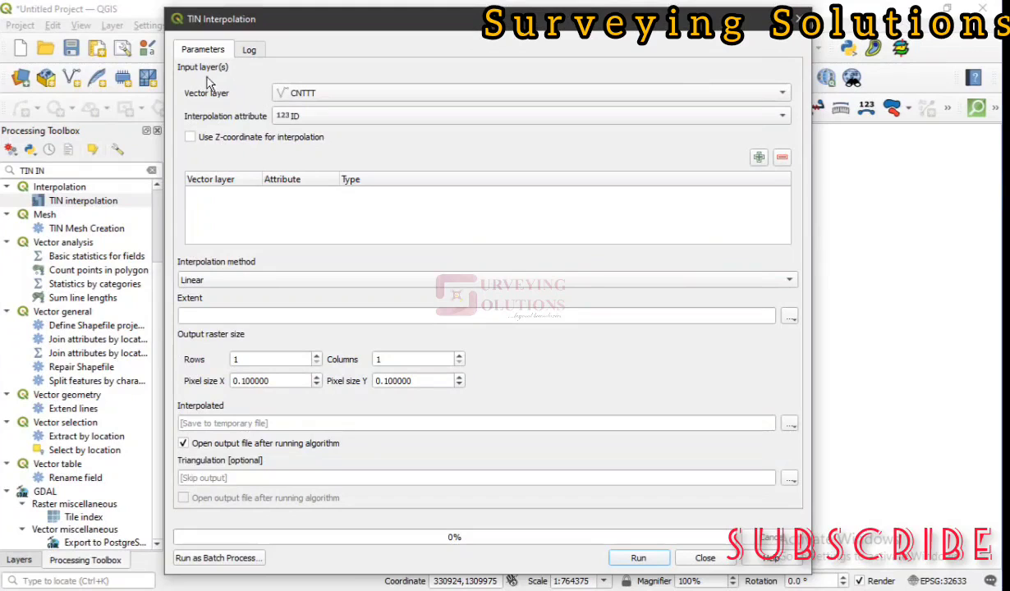
Step: Select CNTTT as the vector layer to interpolate
{"action": "left_click", "coordinate": [339, 98]}
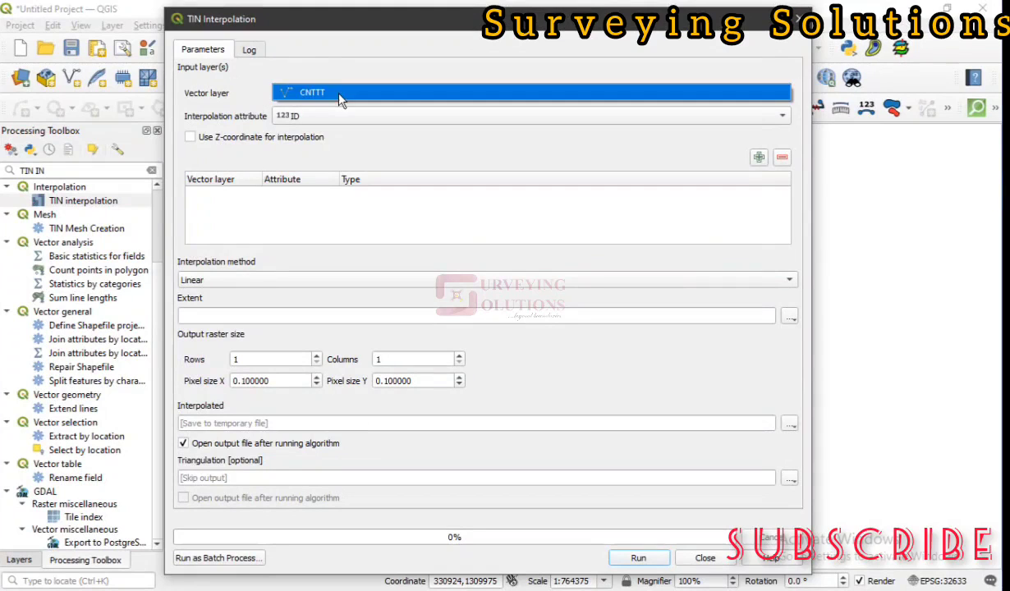
{"action": "left_click", "coordinate": [23, 561]}
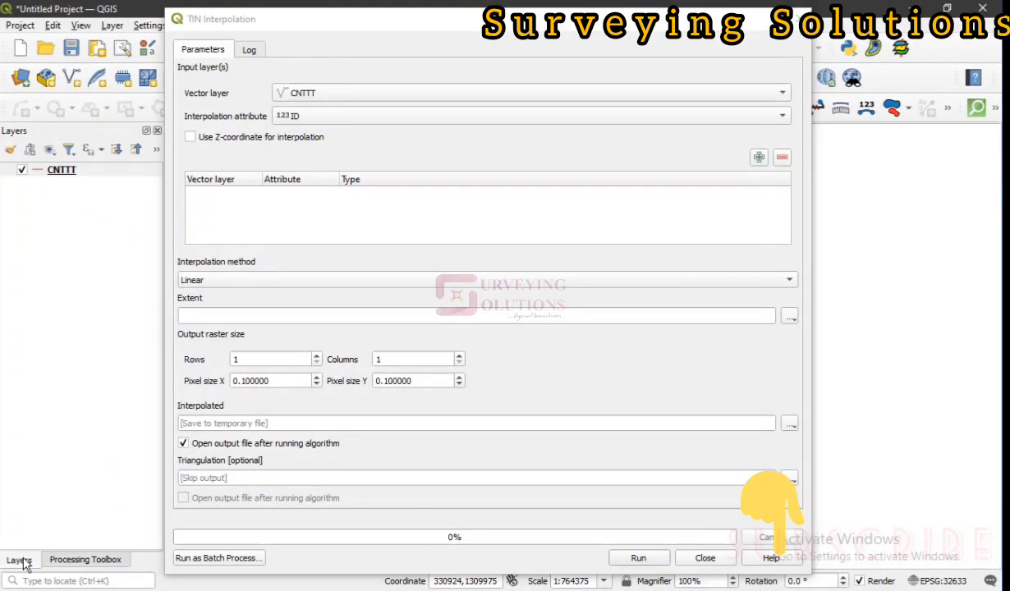
{"action": "left_click", "coordinate": [98, 172]}
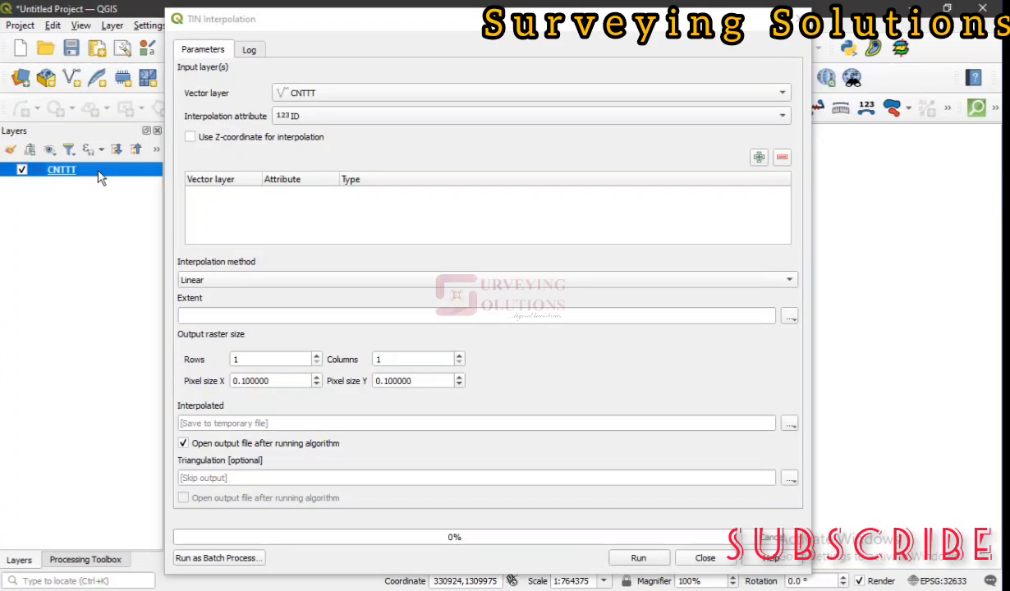
{"action": "left_click", "coordinate": [422, 97]}
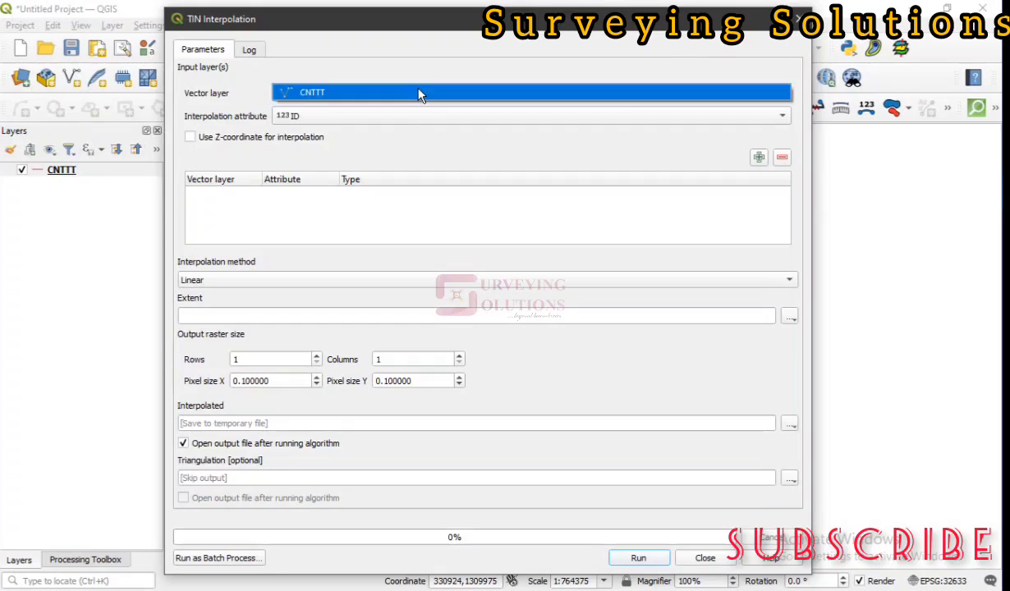
{"action": "left_click", "coordinate": [419, 94]}
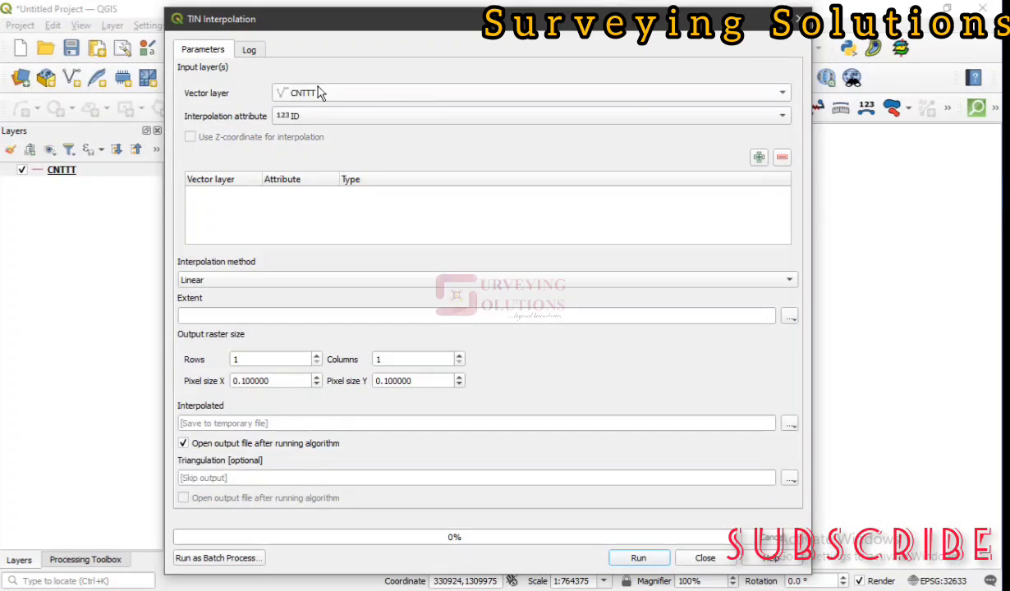
Step: Add CNTTT with the ELEV attribute as a Structure lines input
{"action": "left_click", "coordinate": [350, 119]}
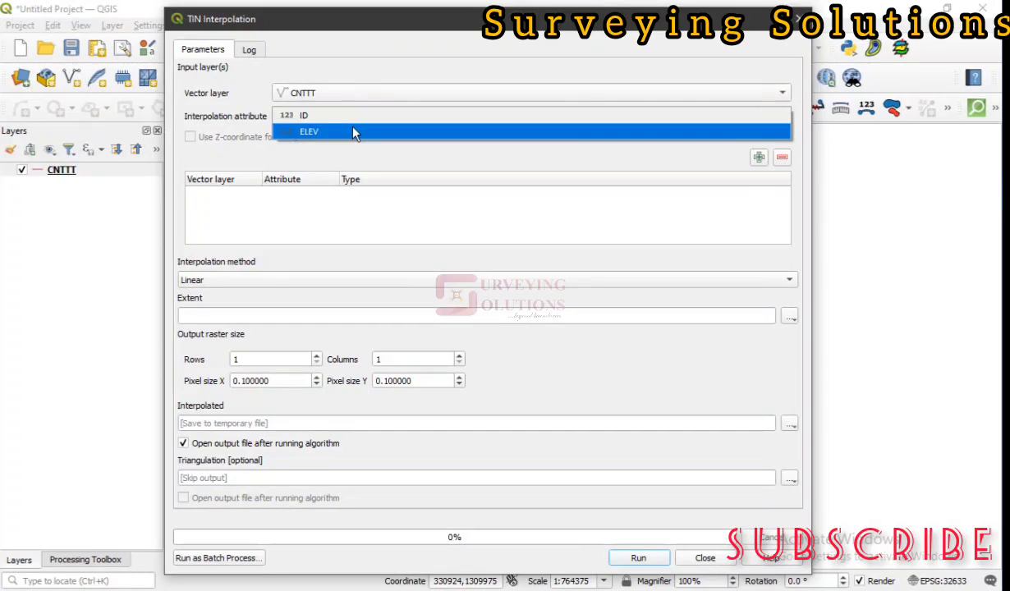
{"action": "left_click", "coordinate": [355, 132]}
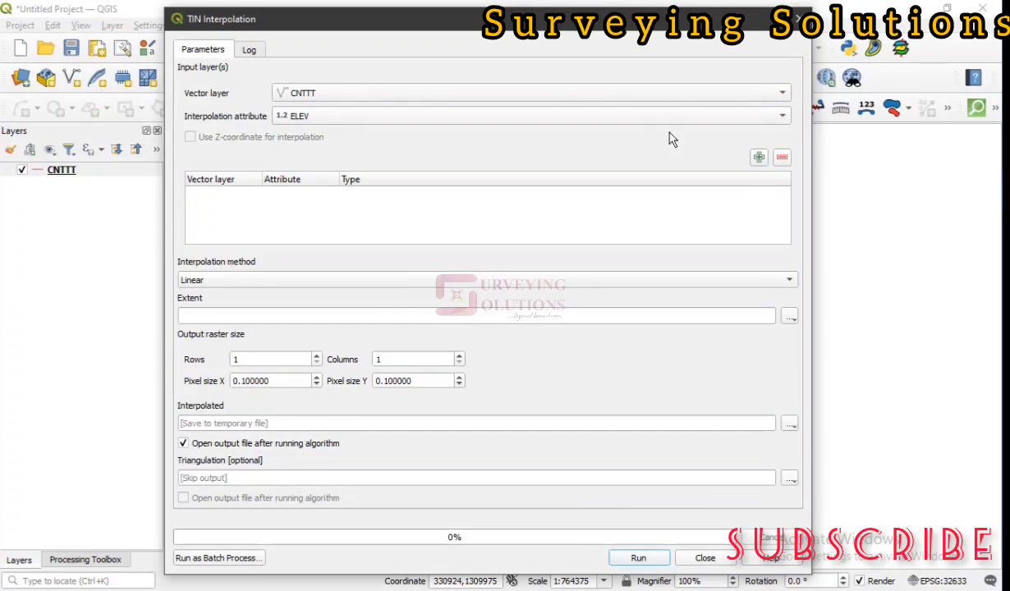
{"action": "left_click", "coordinate": [757, 158]}
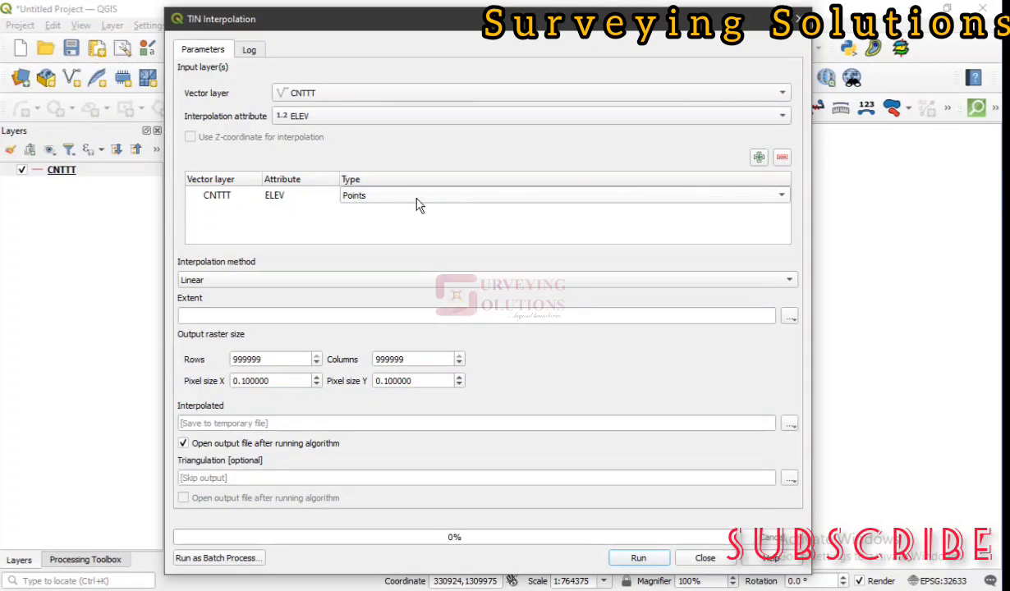
{"action": "left_click", "coordinate": [514, 198]}
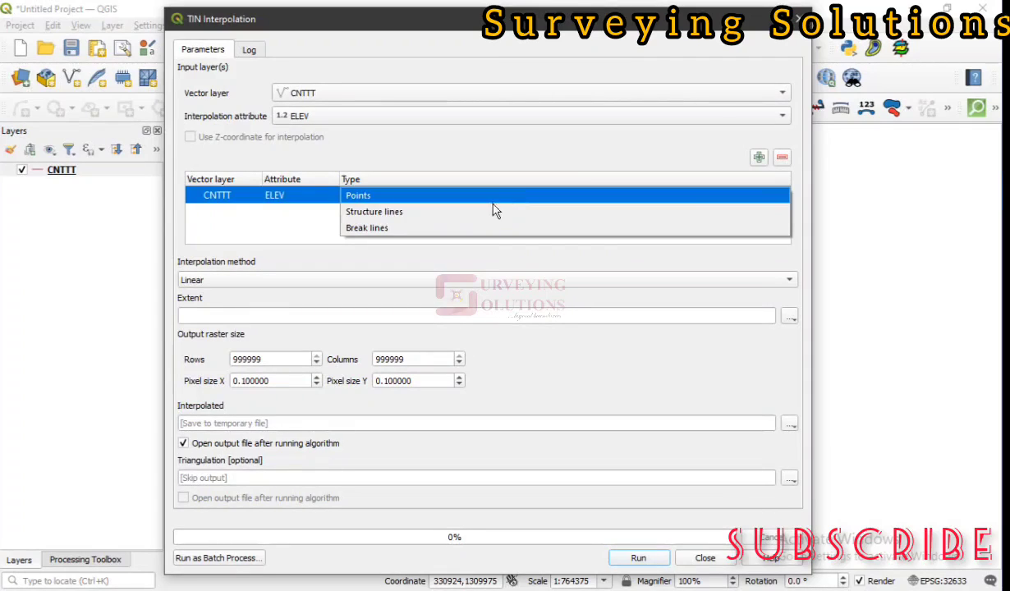
{"action": "left_click", "coordinate": [484, 213]}
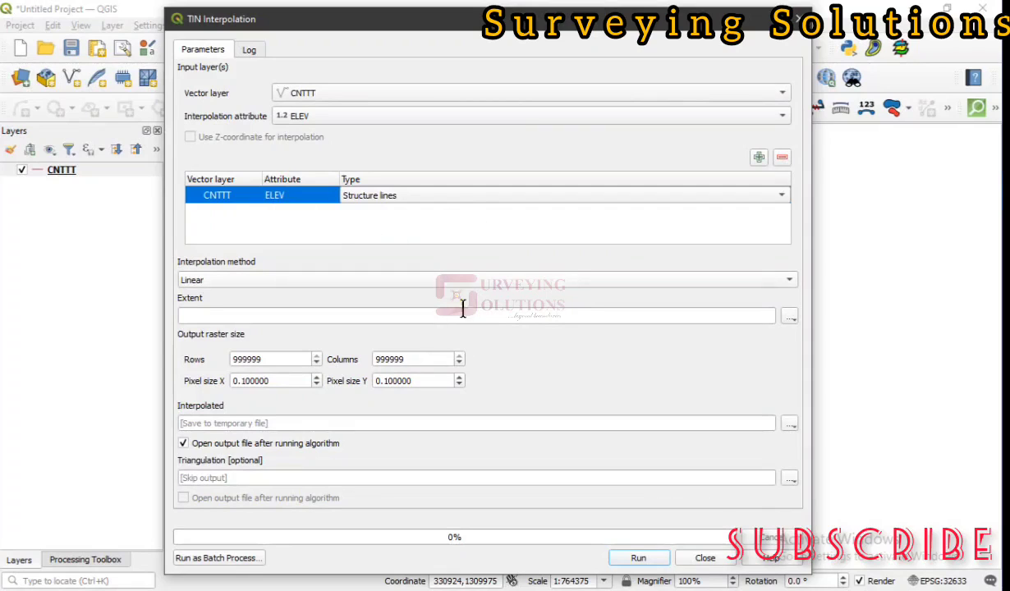
{"action": "left_click", "coordinate": [789, 316]}
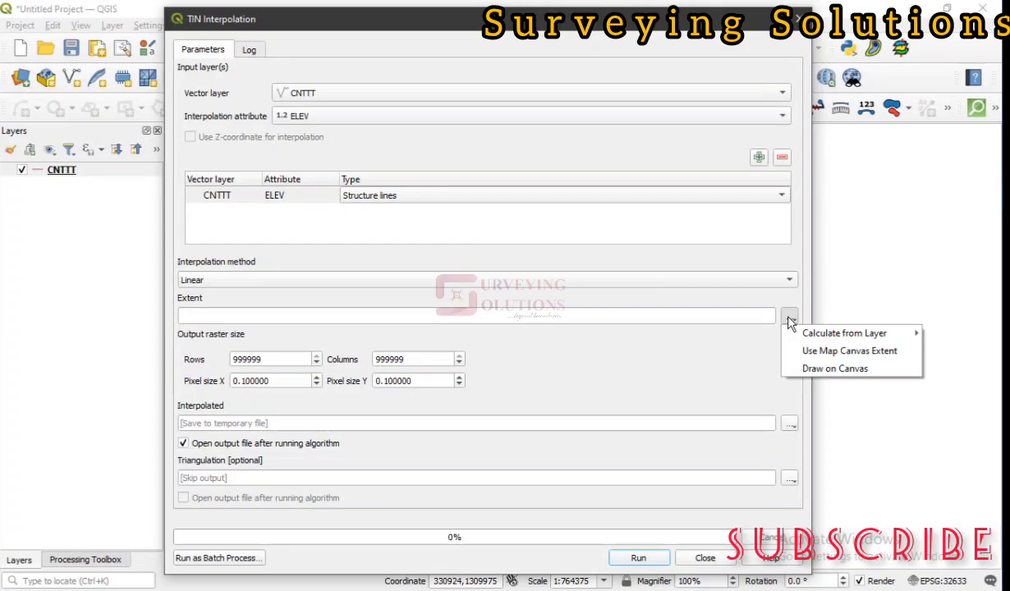
Step: Calculate the interpolation extent from the CNTTT layer
{"action": "mouse_move", "coordinate": [790, 328]}
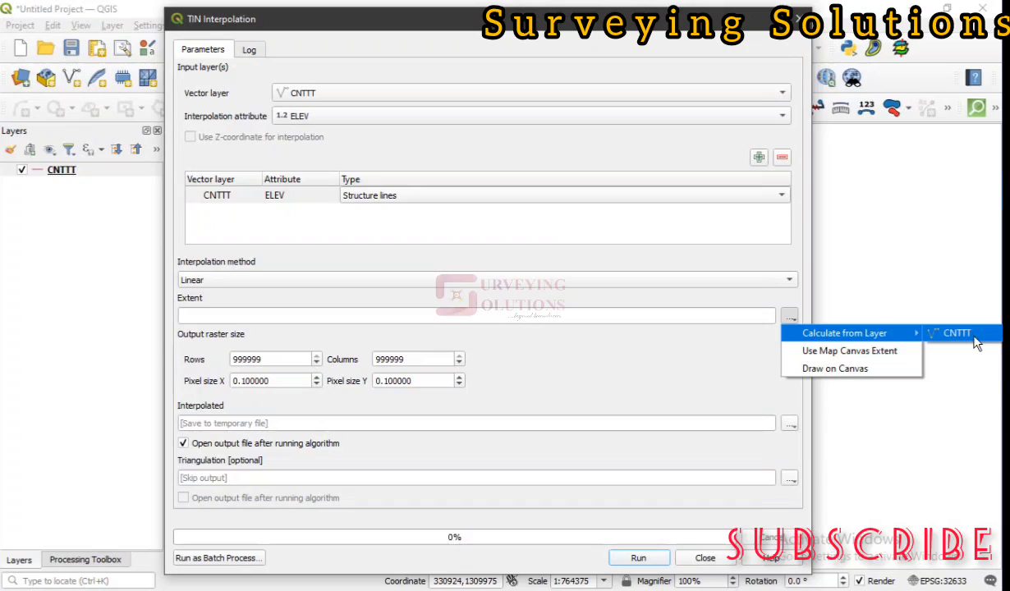
{"action": "left_click", "coordinate": [972, 336]}
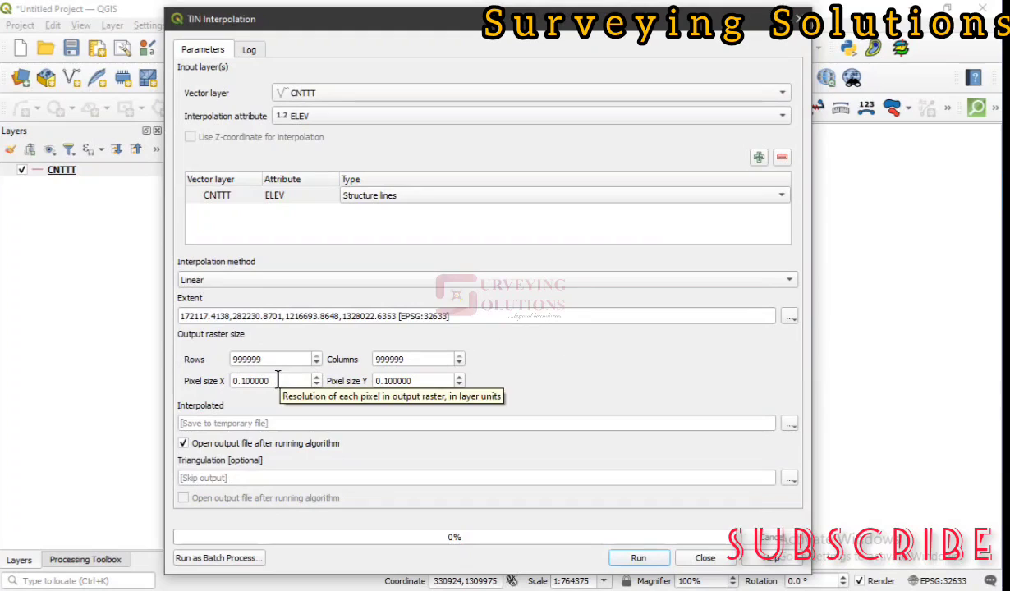
Step: Set the output pixel size to 500, giving 224 rows by 221 columns
{"action": "left_click_drag", "start_coordinate": [278, 378], "coordinate": [178, 383]}
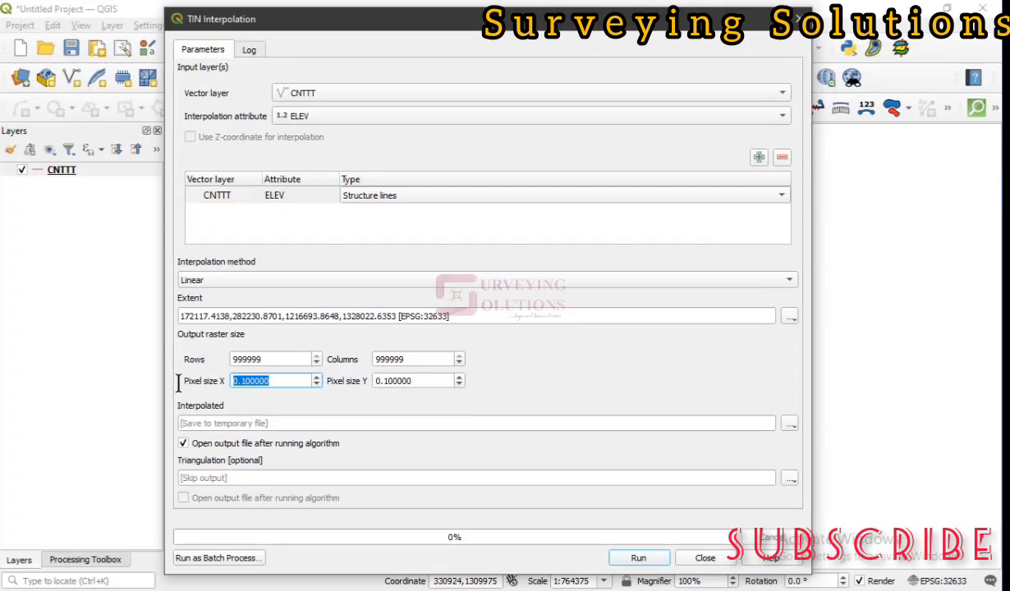
{"action": "type", "text": "100"}
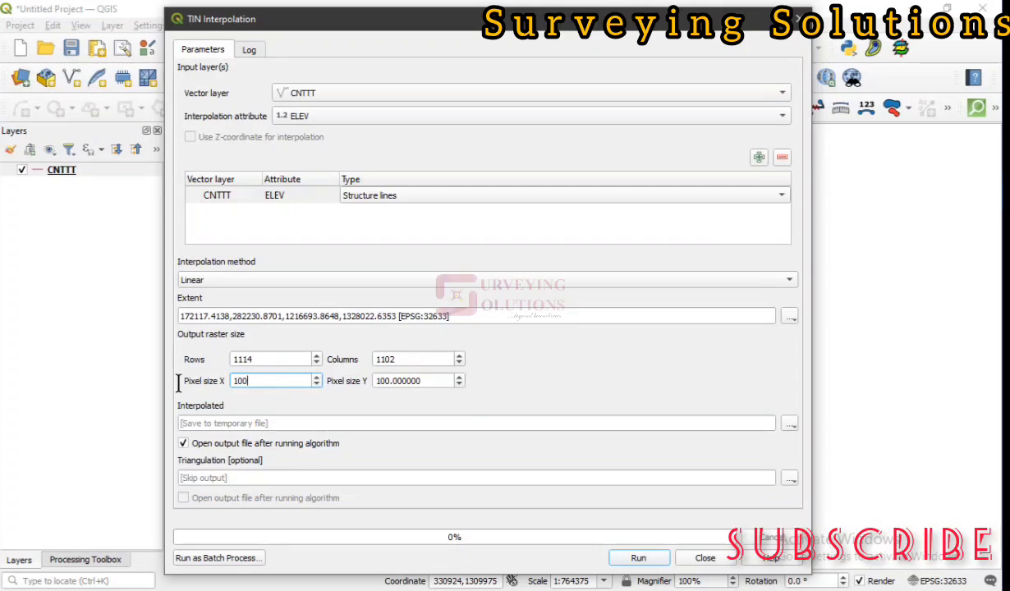
{"action": "key", "text": "BackSpace"}
{"action": "key", "text": "BackSpace"}
{"action": "key", "text": "BackSpace"}
{"action": "type", "text": "500"}
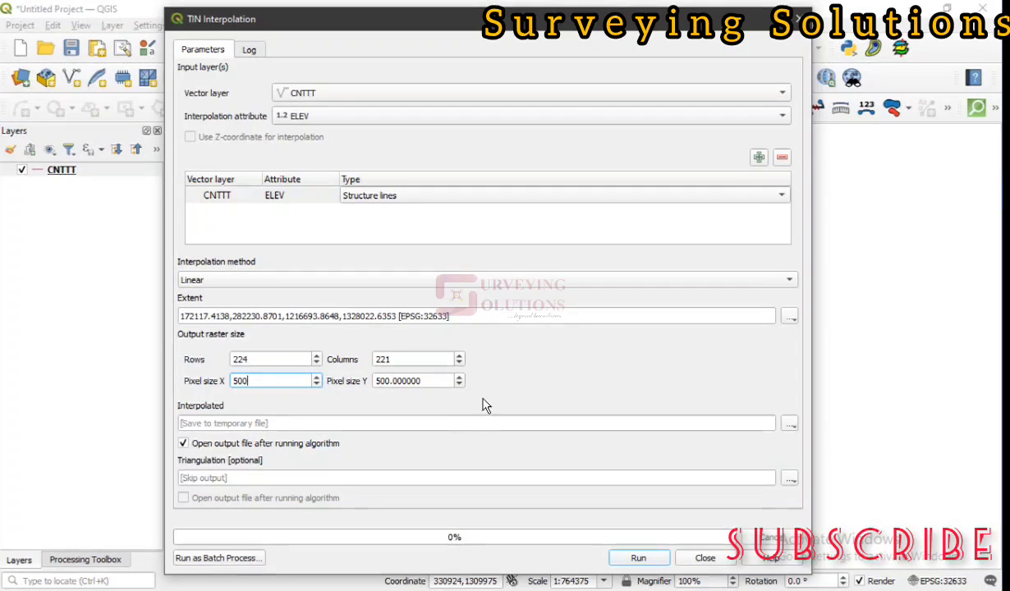
{"action": "left_click_drag", "start_coordinate": [473, 26], "coordinate": [458, 23]}
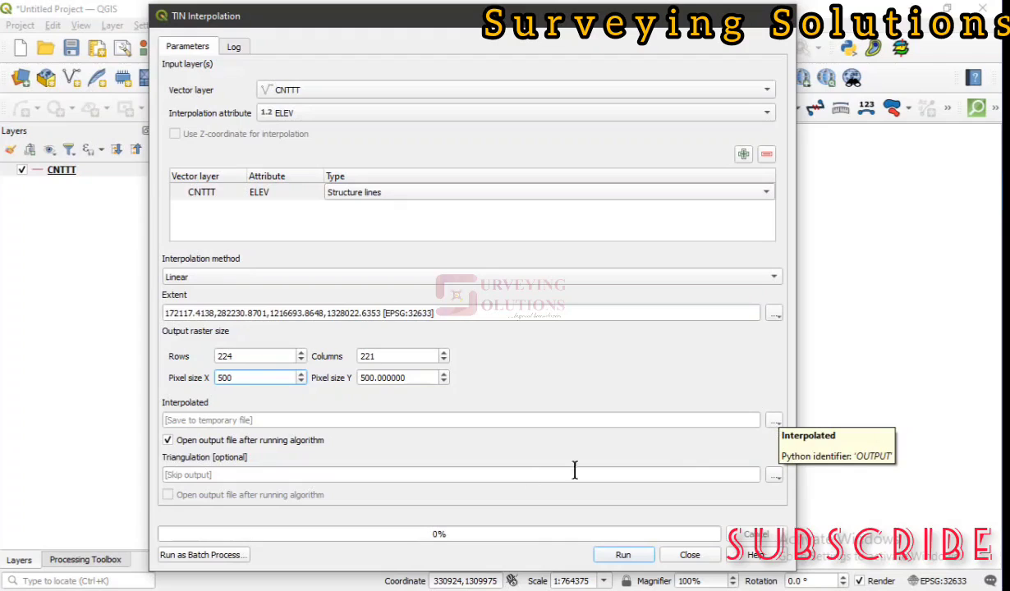
Step: Run the TIN interpolation, then close the tool once the Interpolated raster appears
{"action": "left_click", "coordinate": [634, 556]}
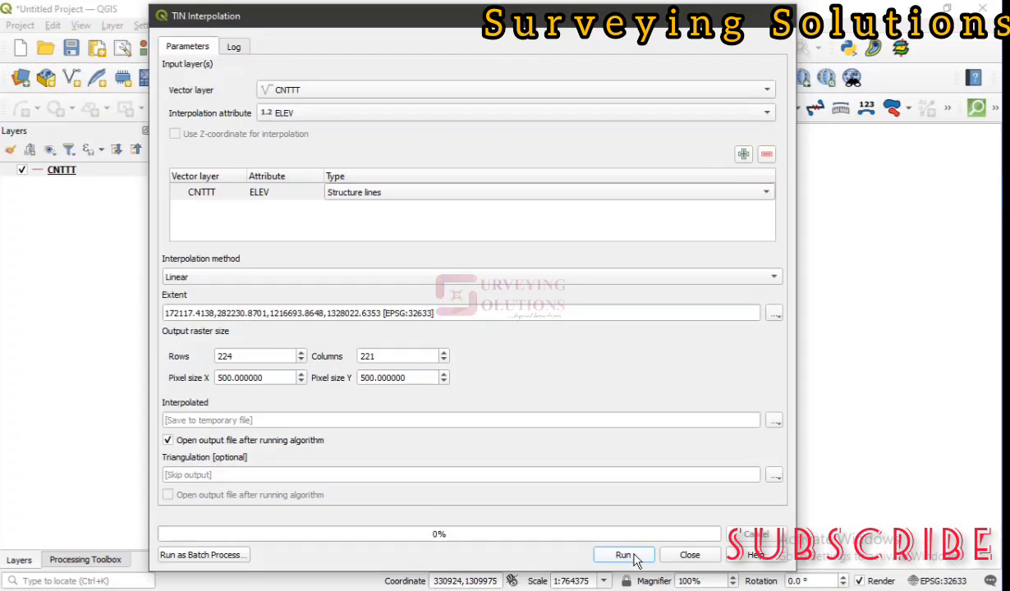
{"action": "left_click", "coordinate": [624, 555]}
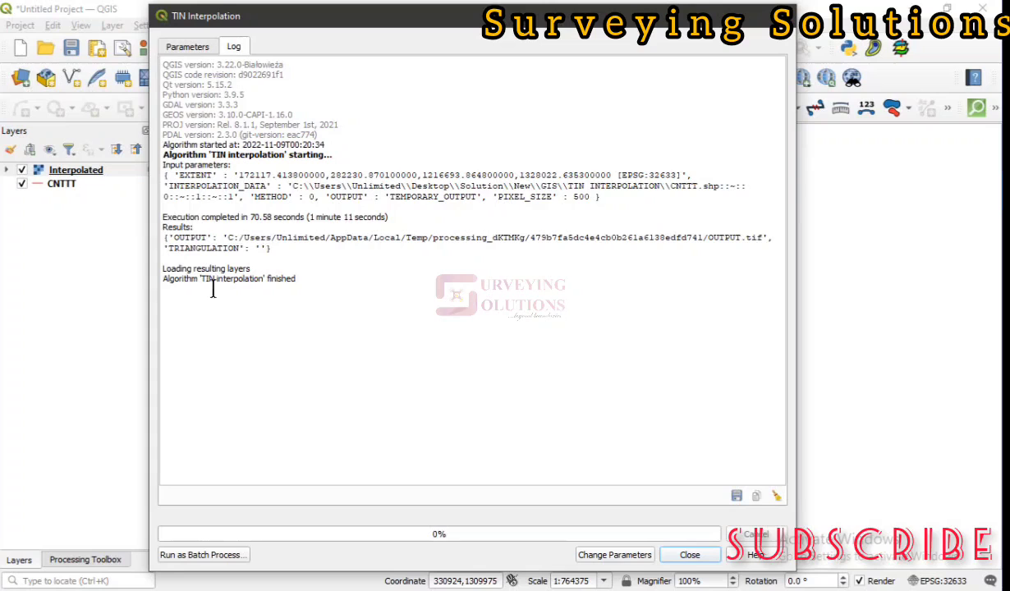
{"action": "left_click", "coordinate": [704, 558]}
{"action": "left_click", "coordinate": [9, 173]}
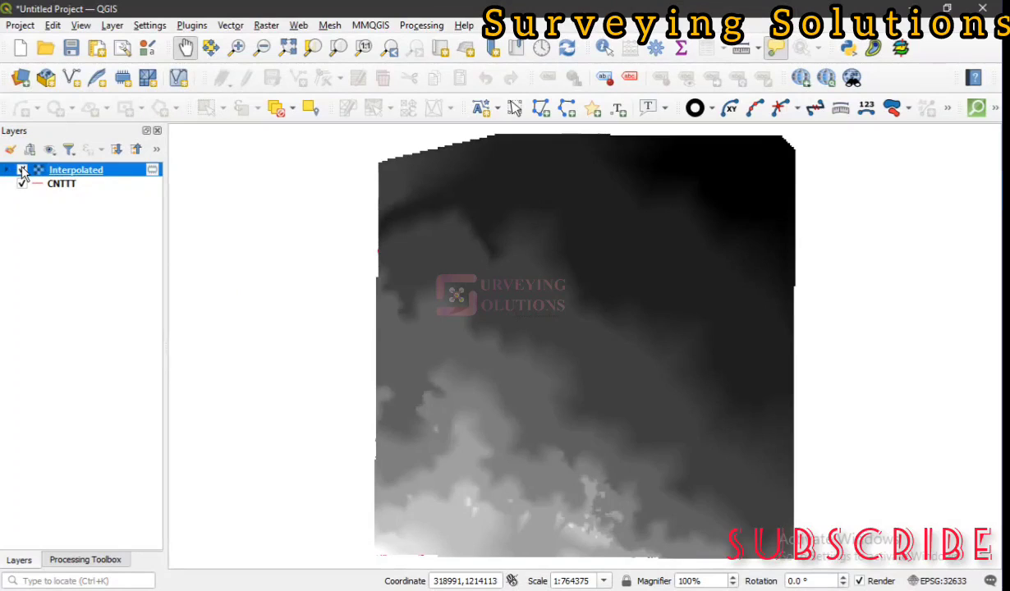
Step: Open the Interpolated layer's properties to view its 330–570 elevation statistics
{"action": "left_click", "coordinate": [23, 170]}
{"action": "left_click", "coordinate": [22, 169]}
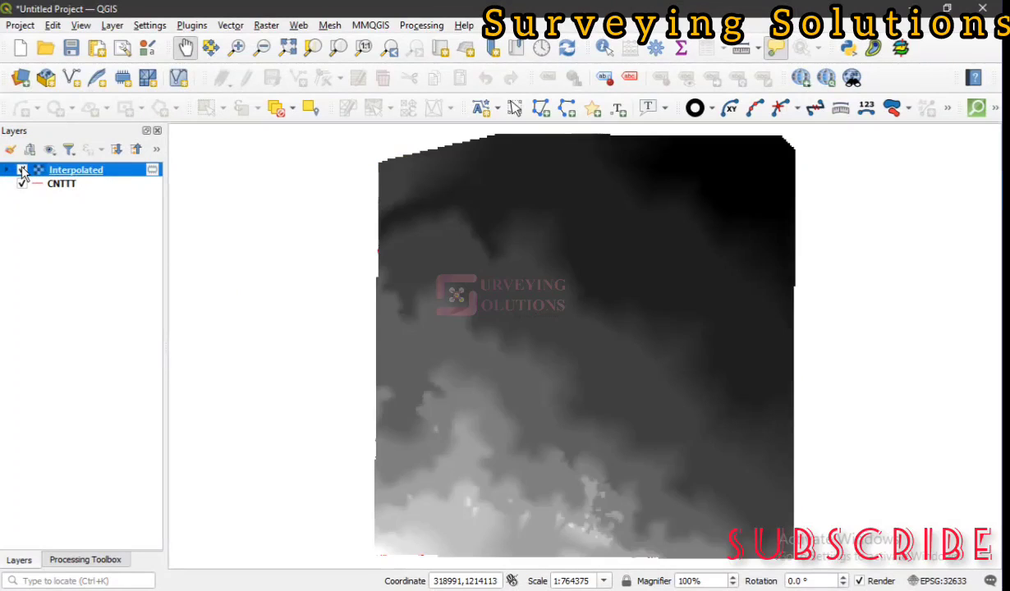
{"action": "right_click", "coordinate": [102, 173]}
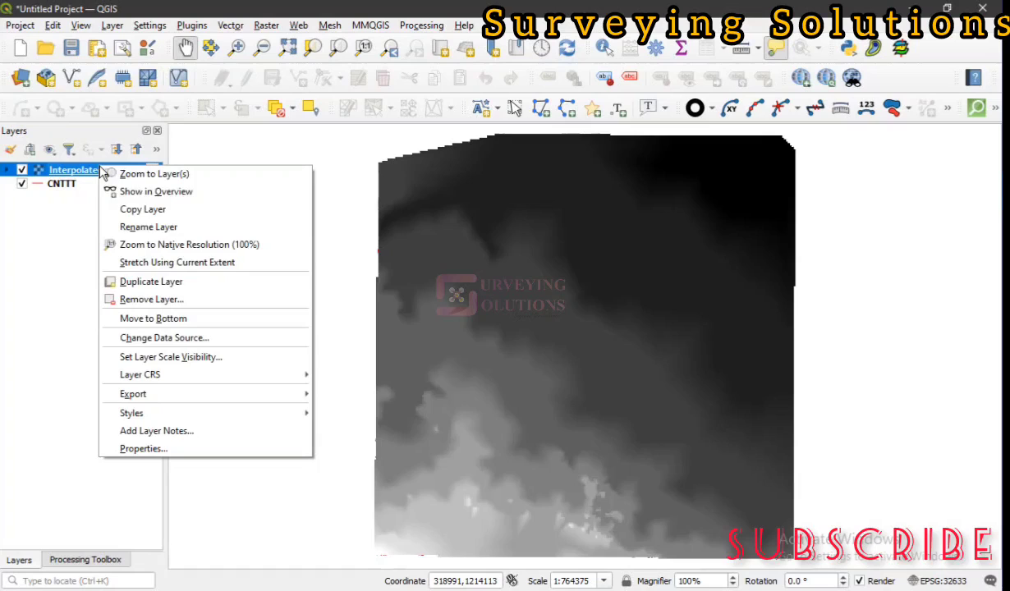
{"action": "left_click", "coordinate": [148, 448]}
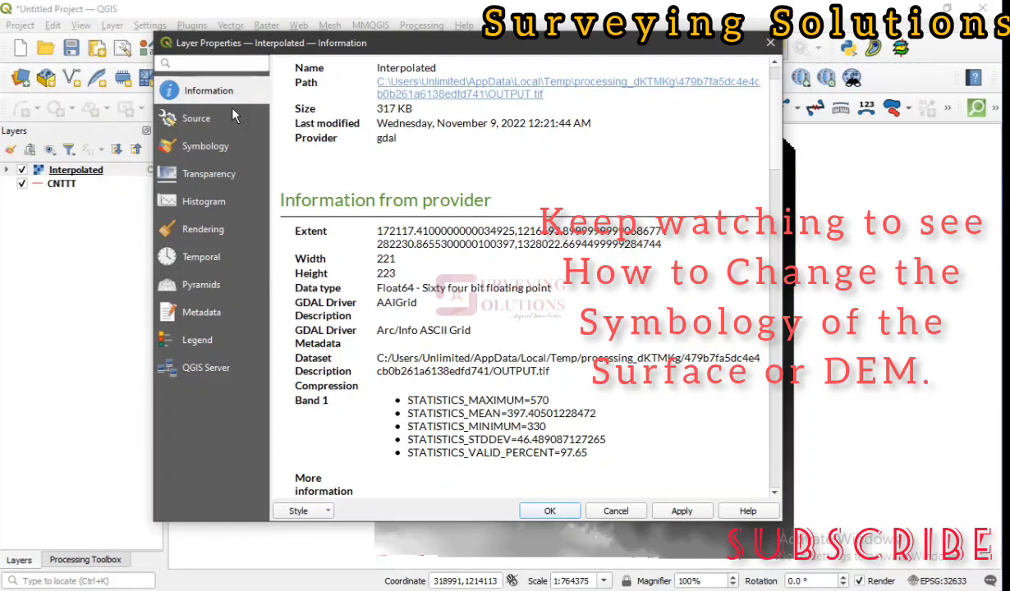
Step: Close the properties and toggle Interpolated and CNTTT visibility to compare raster and contours
{"action": "left_click", "coordinate": [769, 45]}
{"action": "left_click", "coordinate": [83, 169]}
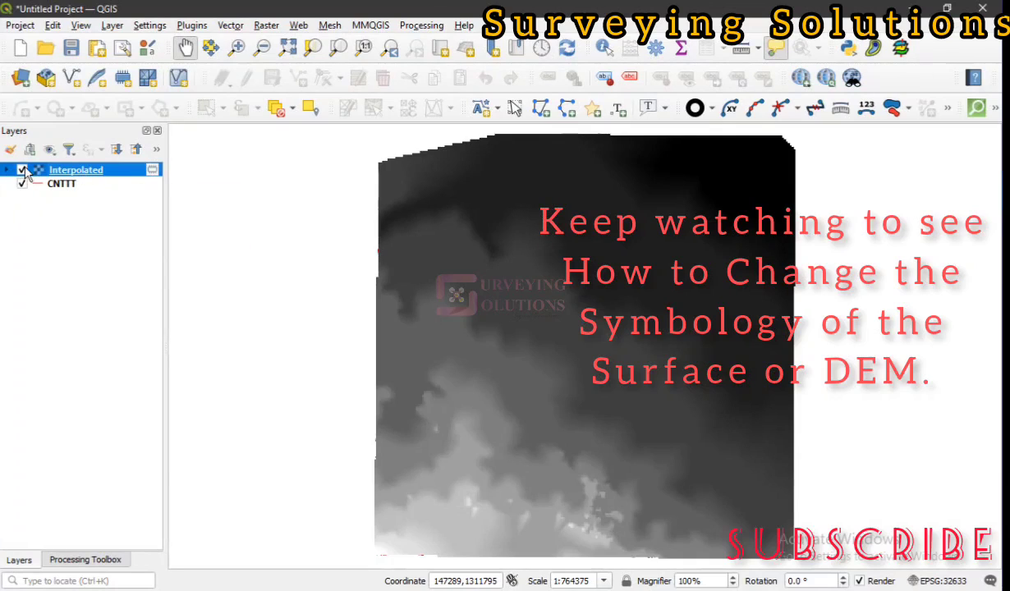
{"action": "left_click", "coordinate": [22, 170]}
{"action": "left_click", "coordinate": [21, 184]}
{"action": "left_click", "coordinate": [21, 184]}
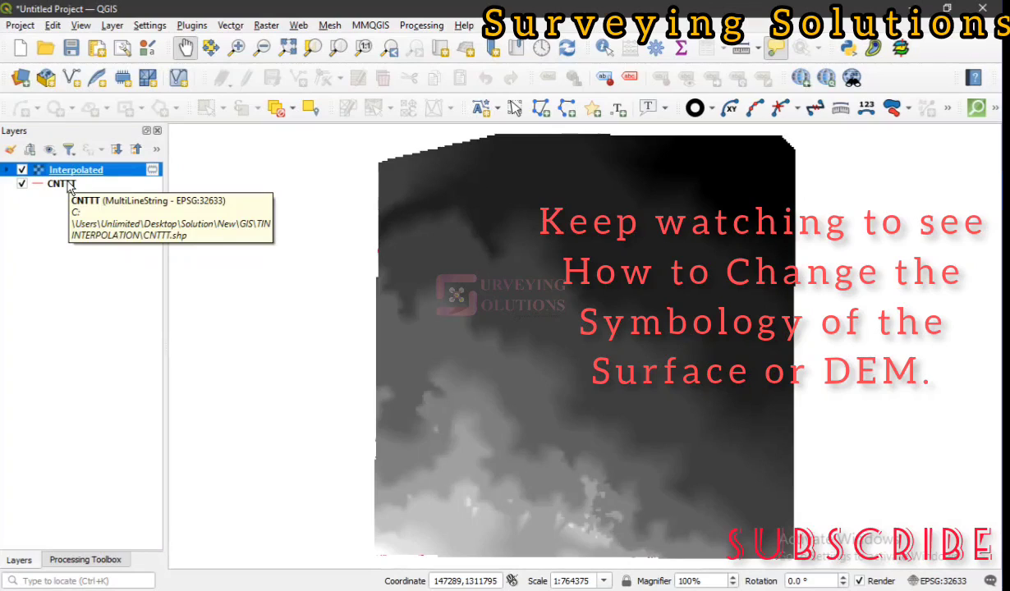
{"action": "left_click", "coordinate": [70, 188]}
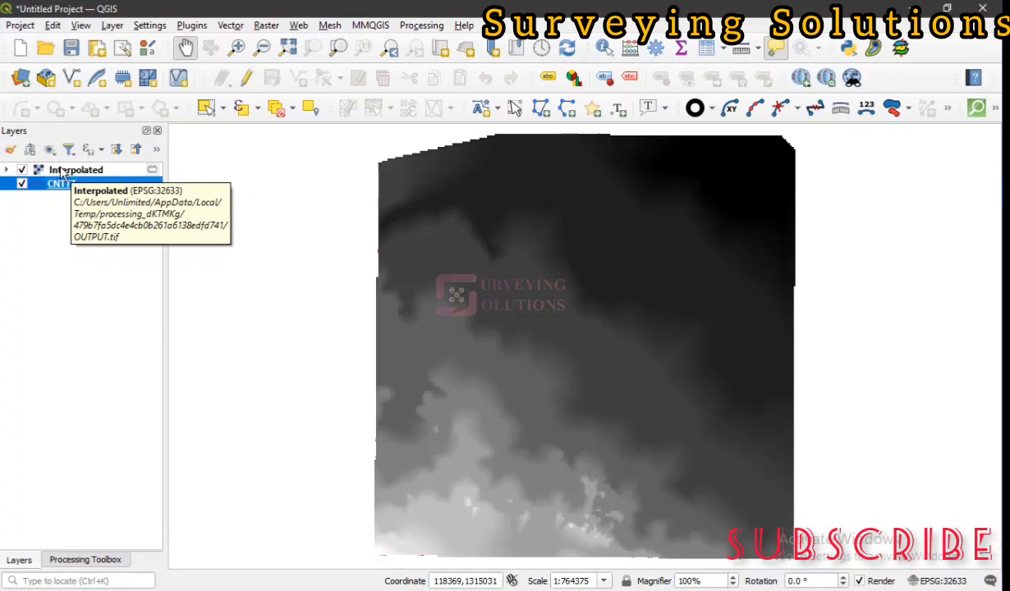
Step: Set the Interpolated layer's symbology render type to Singleband pseudocolor
{"action": "left_click", "coordinate": [60, 170]}
{"action": "right_click", "coordinate": [58, 170]}
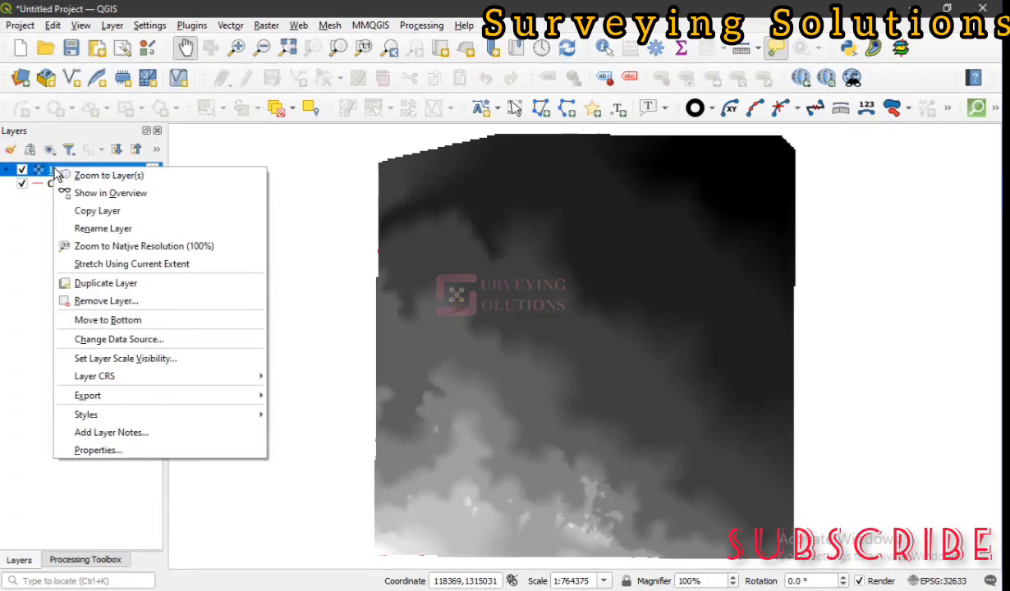
{"action": "left_click", "coordinate": [140, 450]}
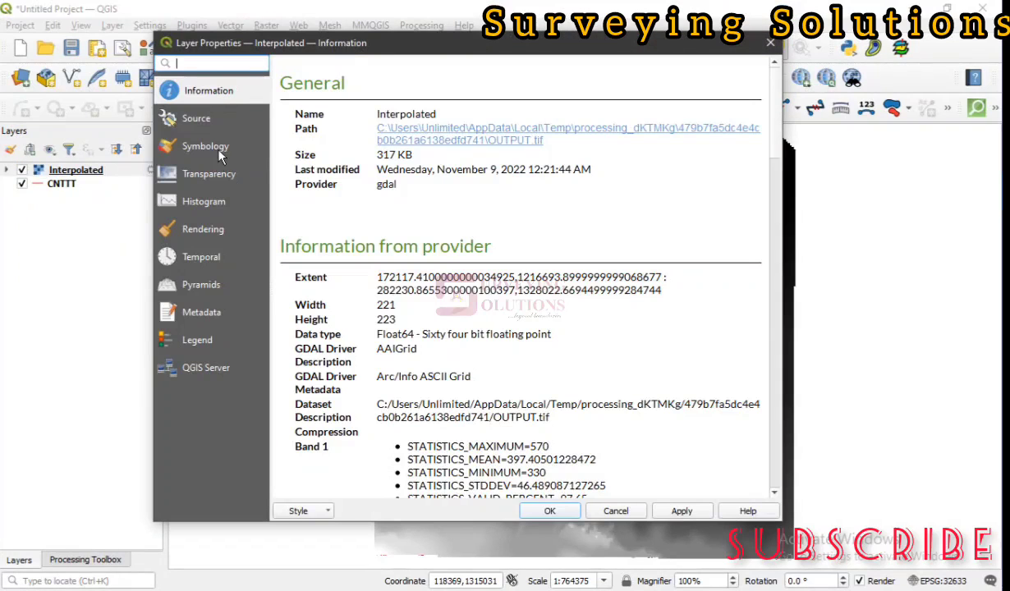
{"action": "left_click", "coordinate": [218, 151]}
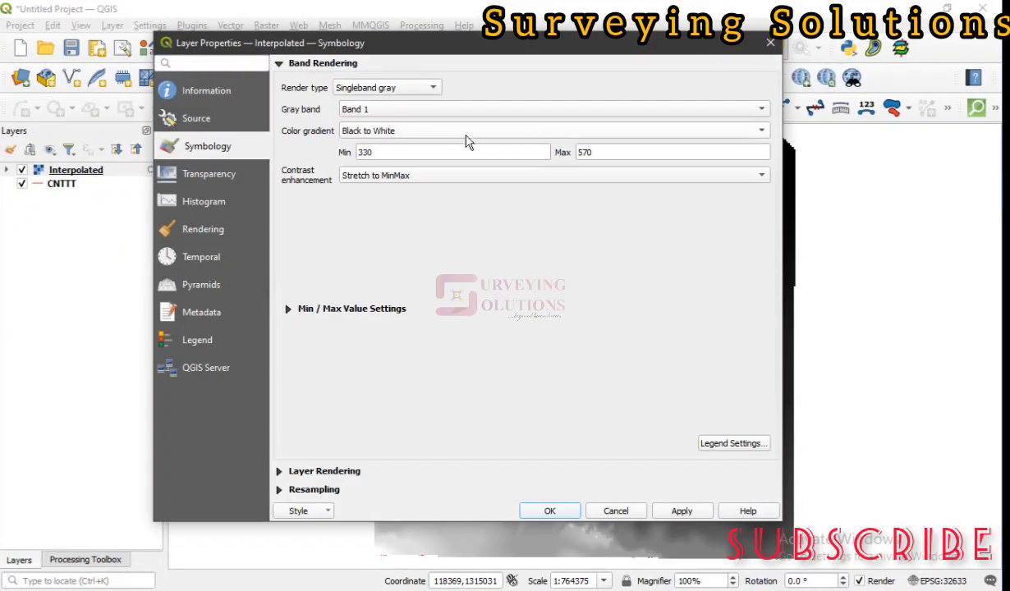
{"action": "left_click", "coordinate": [396, 88]}
{"action": "left_click", "coordinate": [398, 104]}
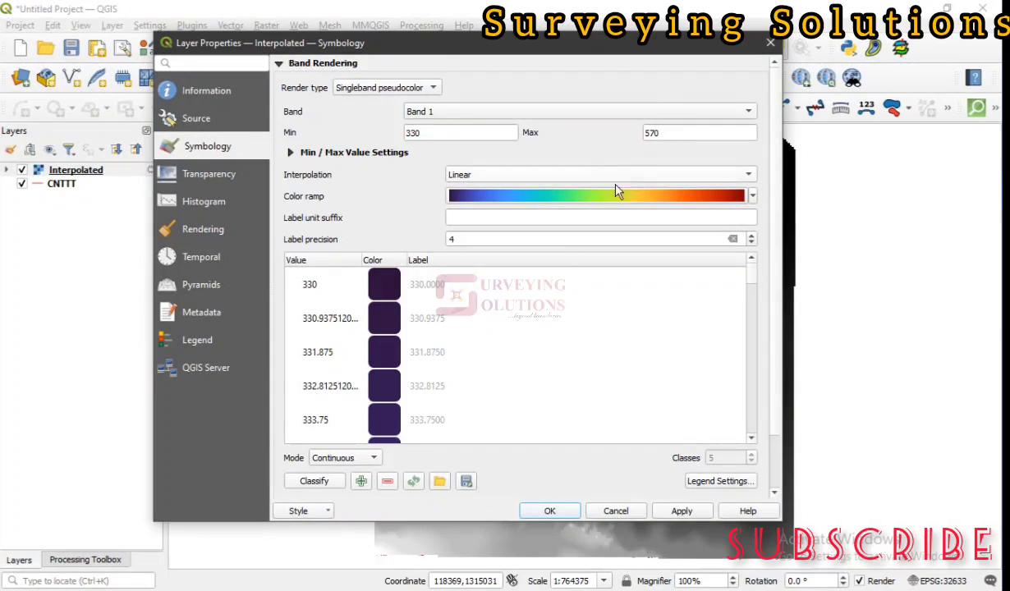
Step: Classify the ramp by Equal Interval with 10 classes, then apply and close
{"action": "left_click", "coordinate": [345, 458]}
{"action": "left_click", "coordinate": [335, 473]}
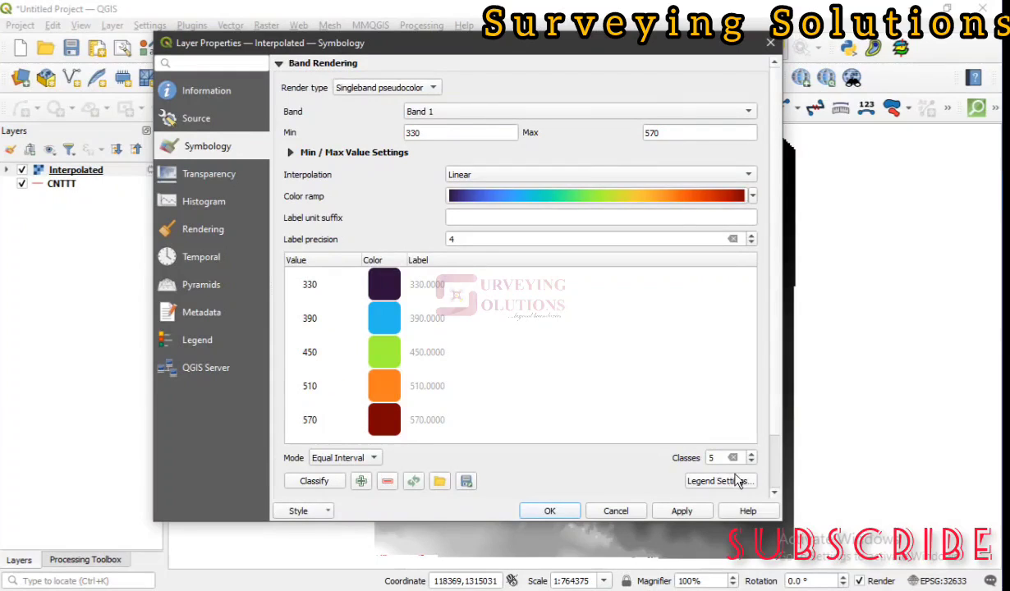
{"action": "double_click", "coordinate": [711, 458]}
{"action": "type", "text": "10"}
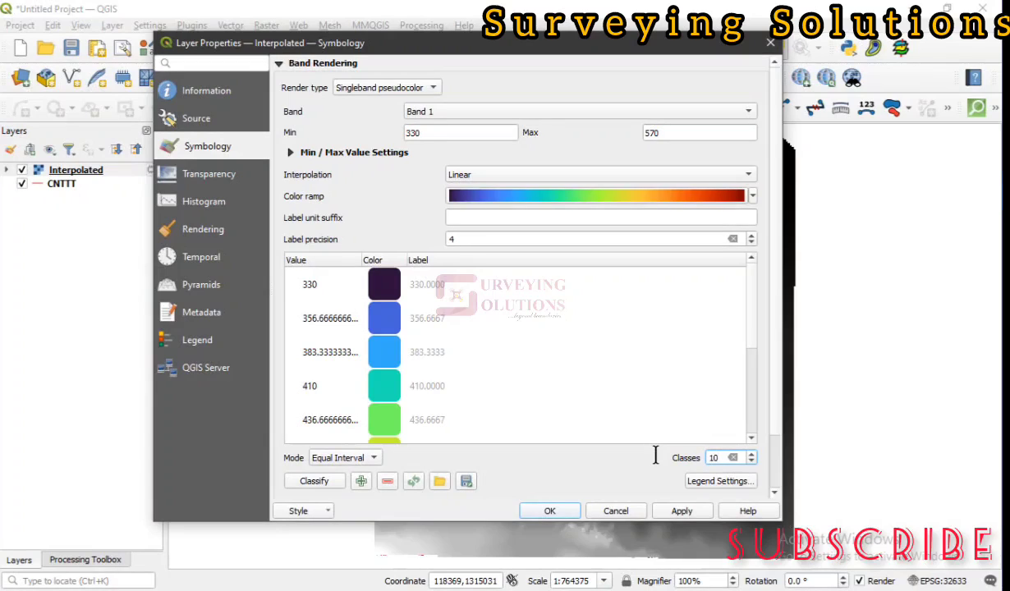
{"action": "left_click", "coordinate": [680, 510]}
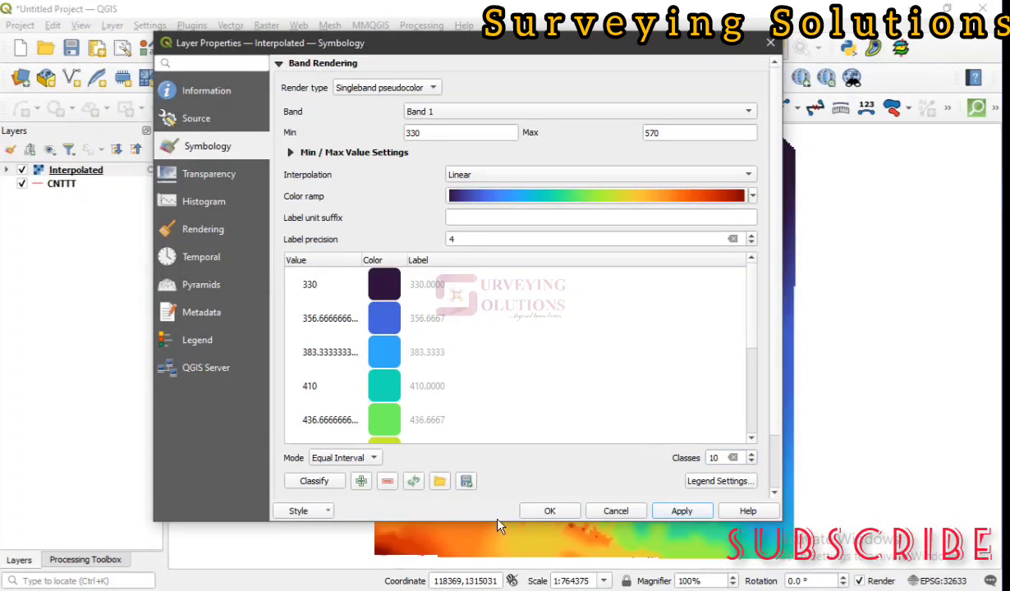
{"action": "left_click", "coordinate": [541, 511]}
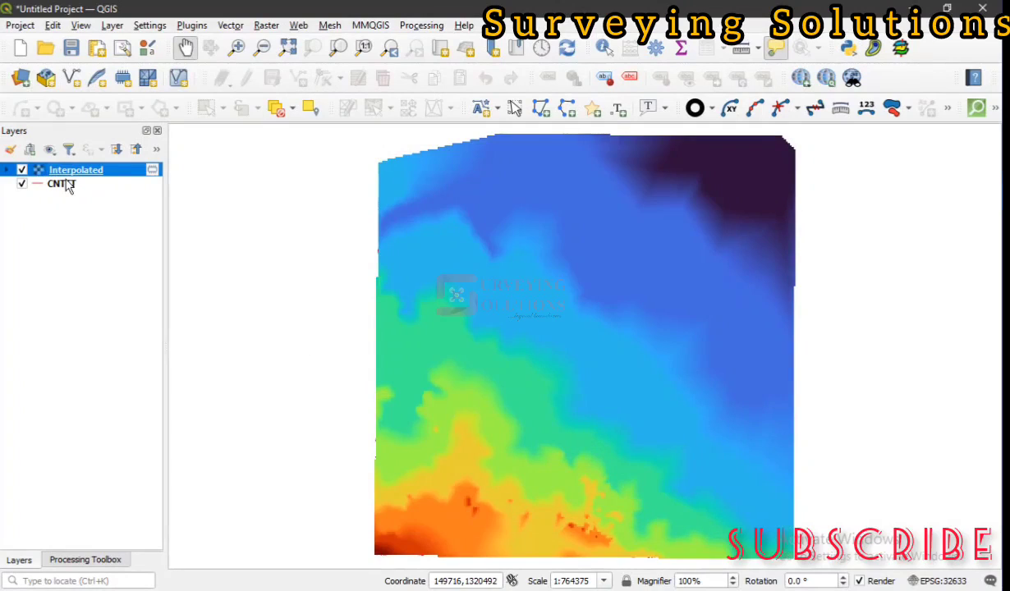
Step: Expand the Interpolated Band 1 legend and toggle the raster off and on to check the ramp
{"action": "left_click", "coordinate": [8, 169]}
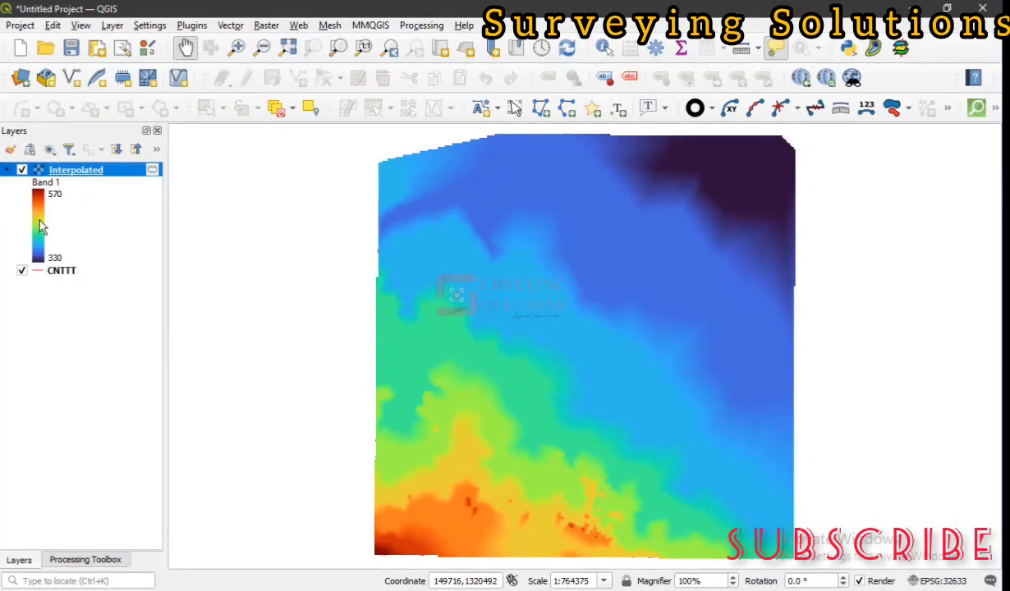
{"action": "left_click", "coordinate": [22, 170]}
{"action": "left_click", "coordinate": [22, 170]}
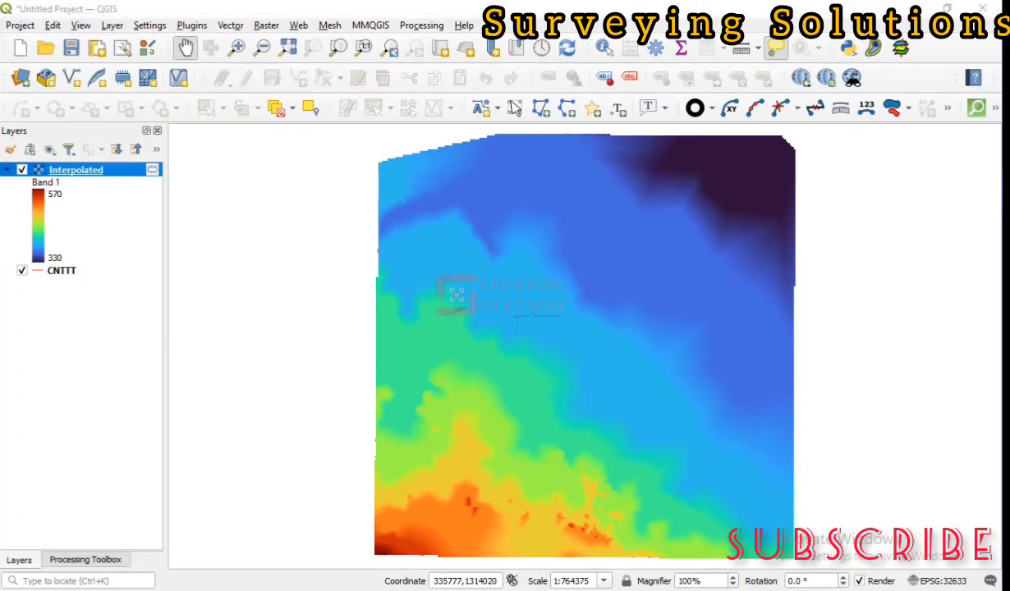
{"action": "key", "text": "alt+Tab"}
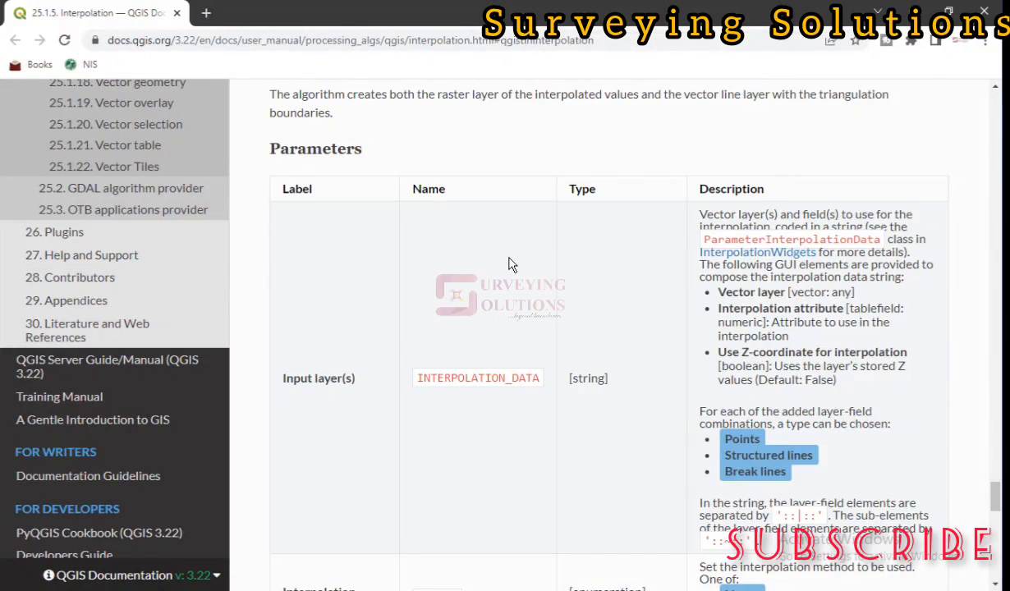
{"action": "key", "text": "alt+Tab"}
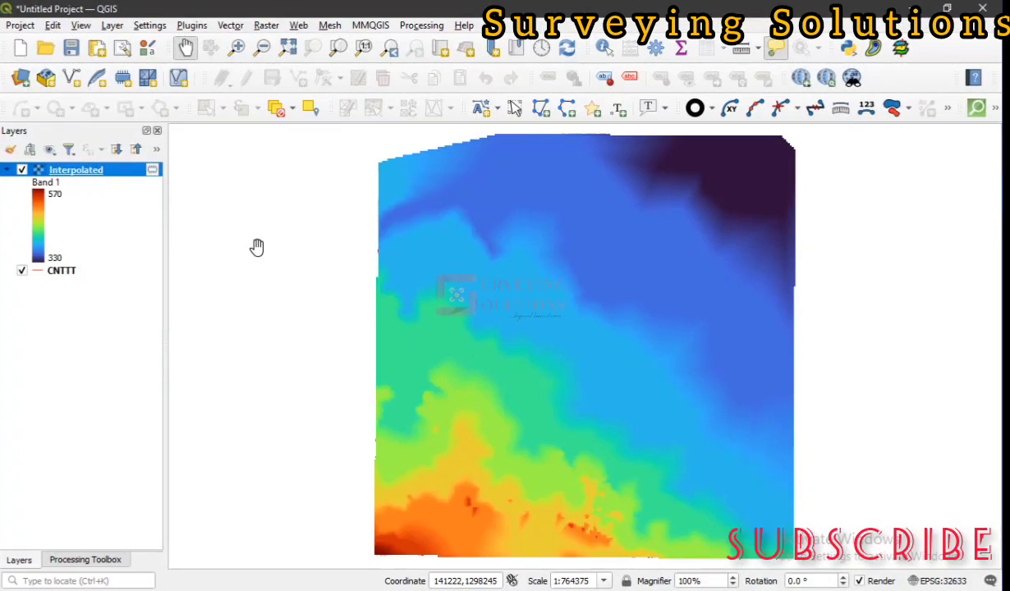